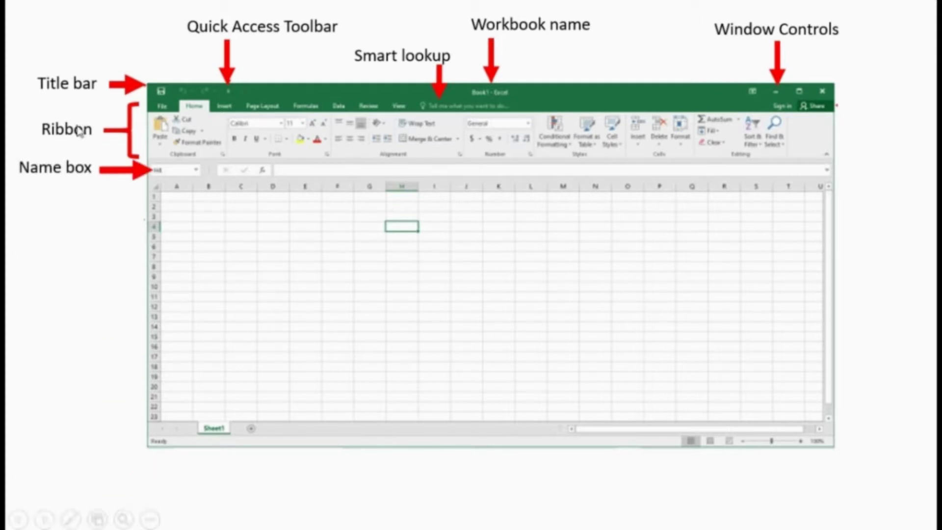
left_click(166, 175)
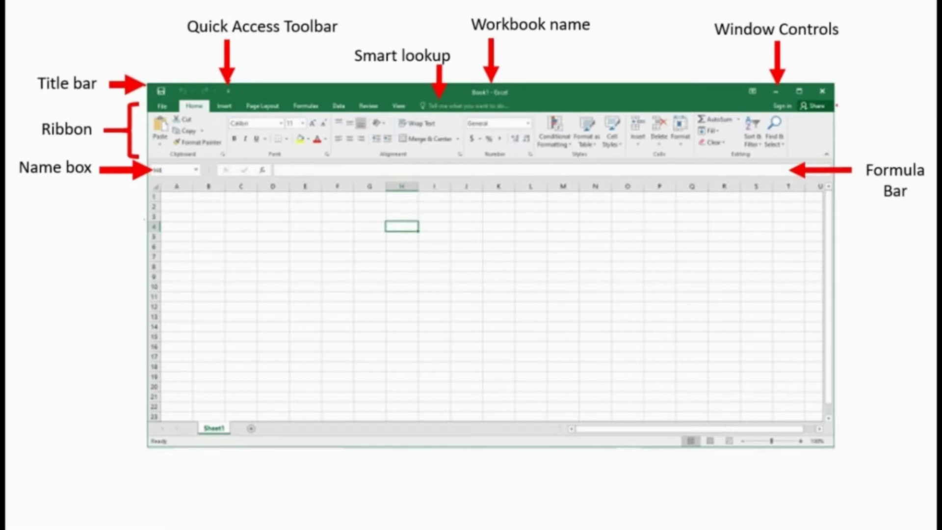
key("Right")
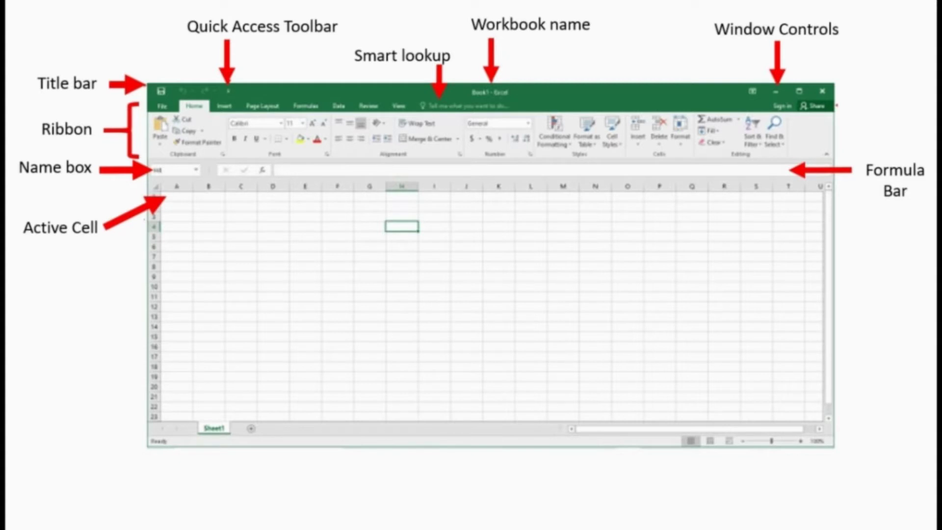
key("Right")
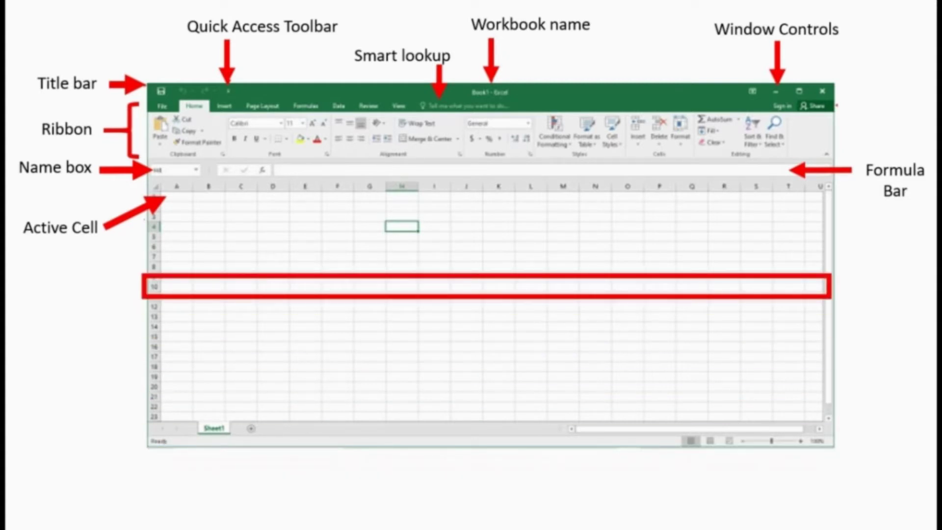
key("Right")
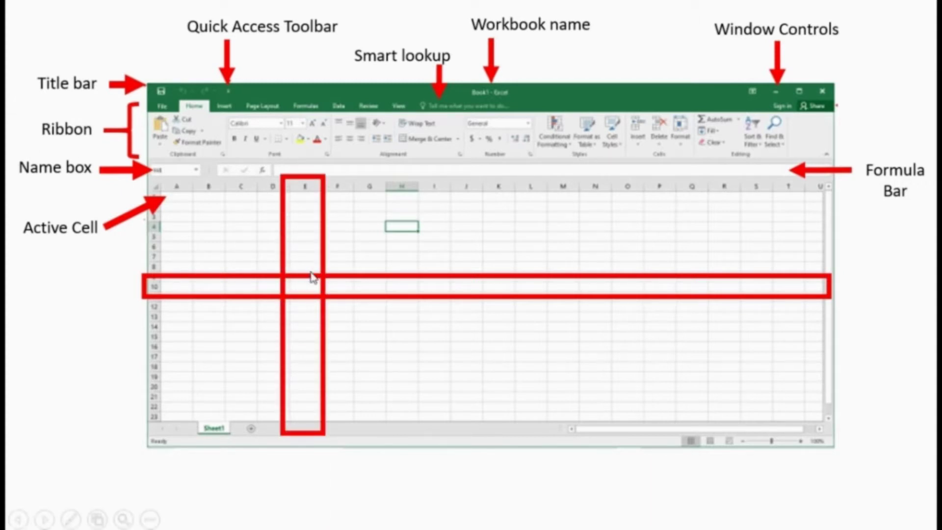
key("Right")
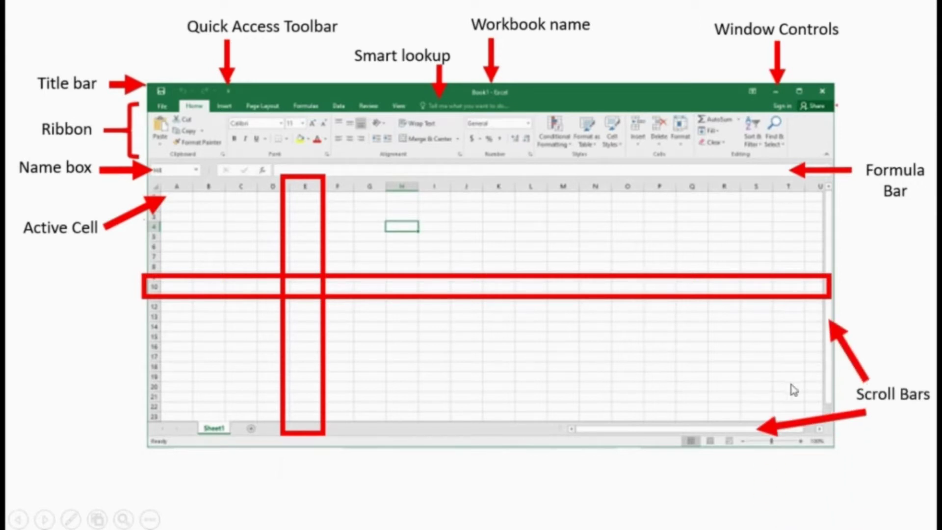
key("Right")
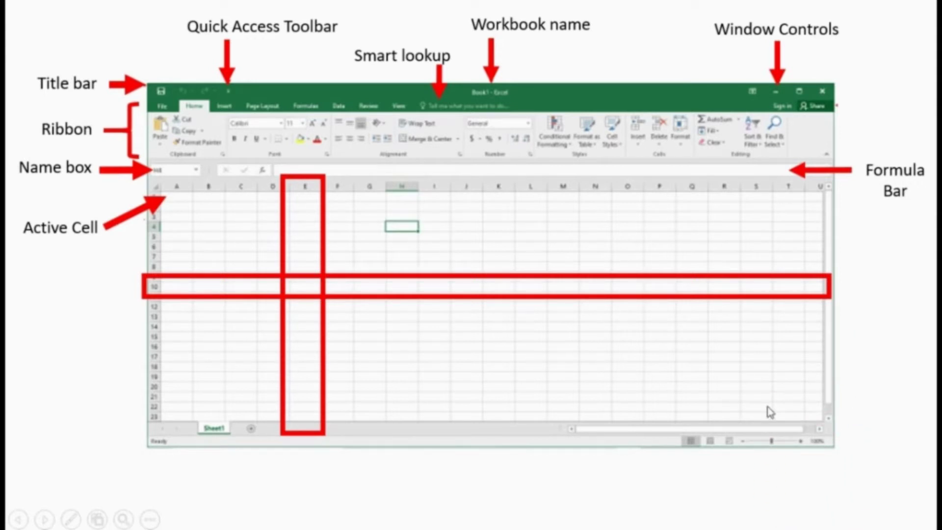
key("Right")
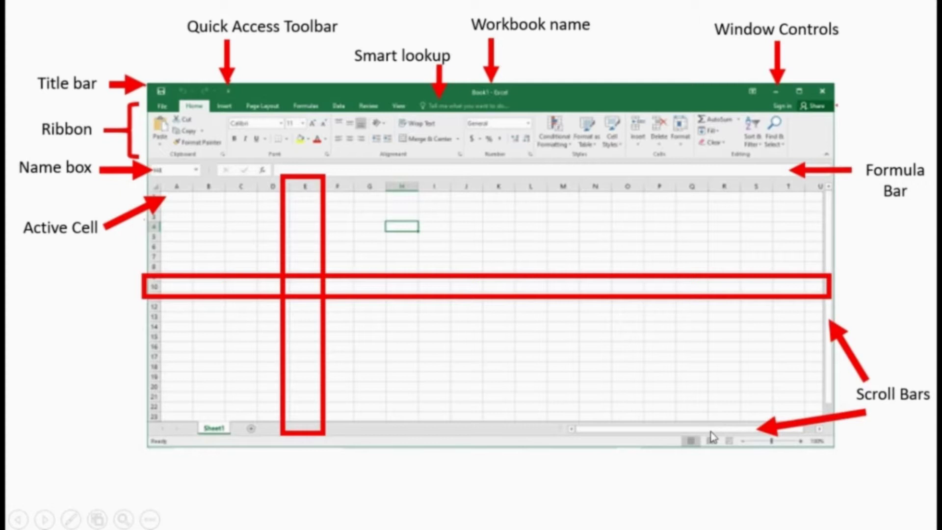
key("Right")
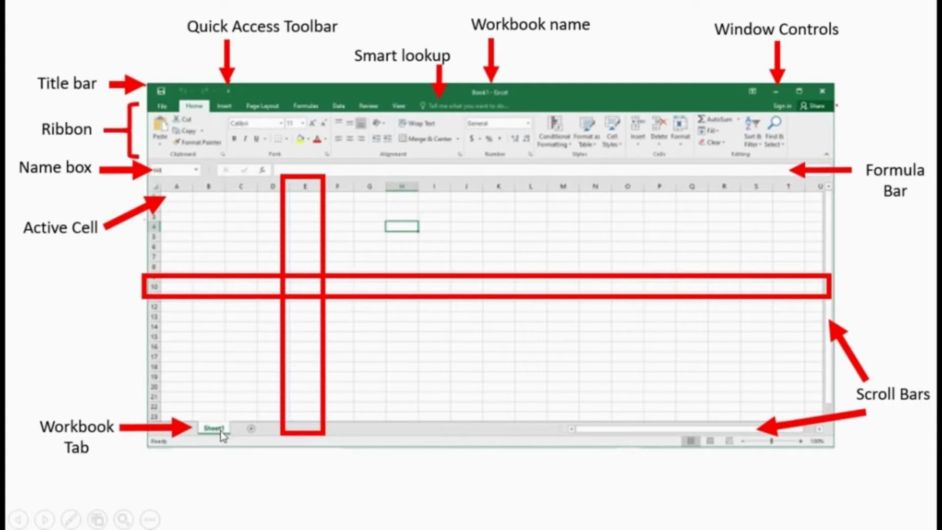
key("Right")
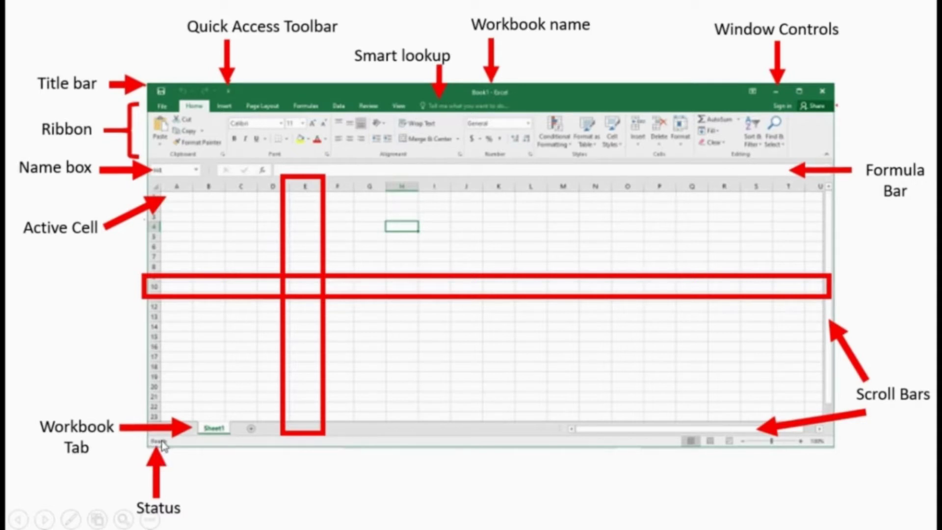
key("Right")
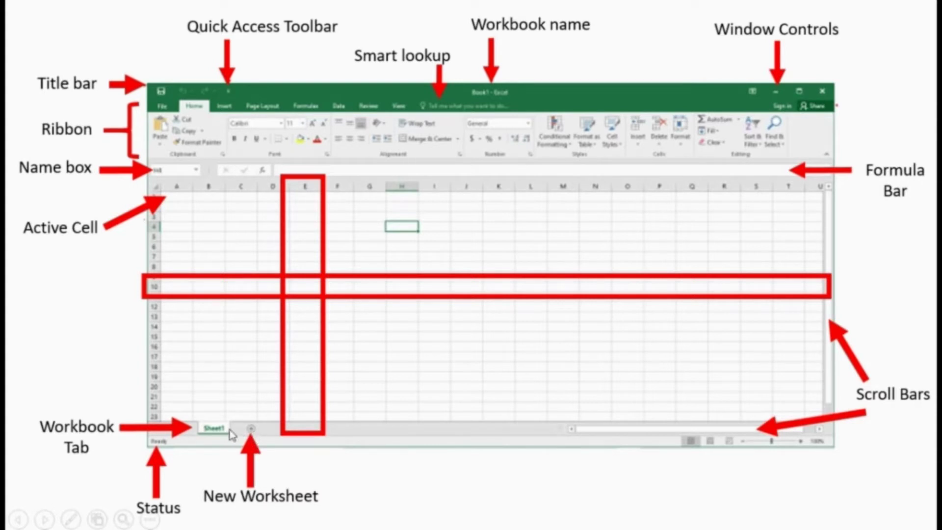
left_click(279, 501)
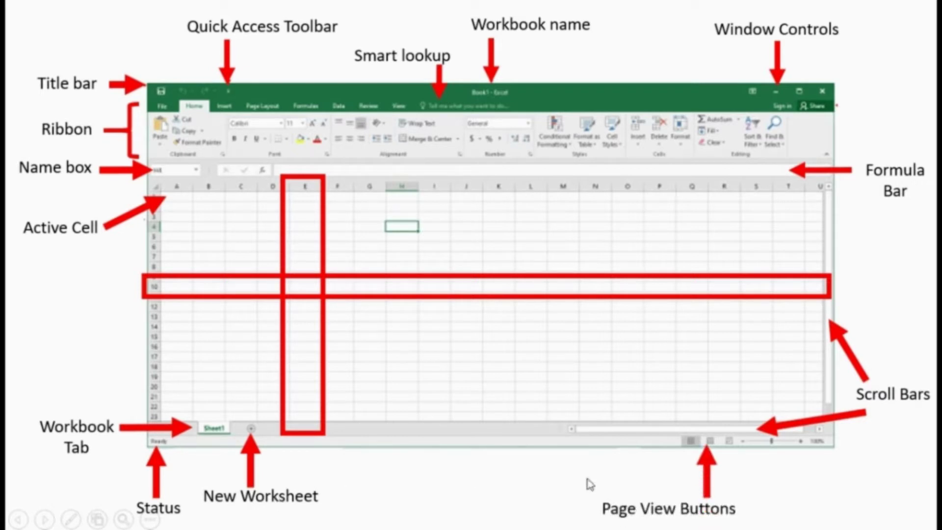
left_click(706, 442)
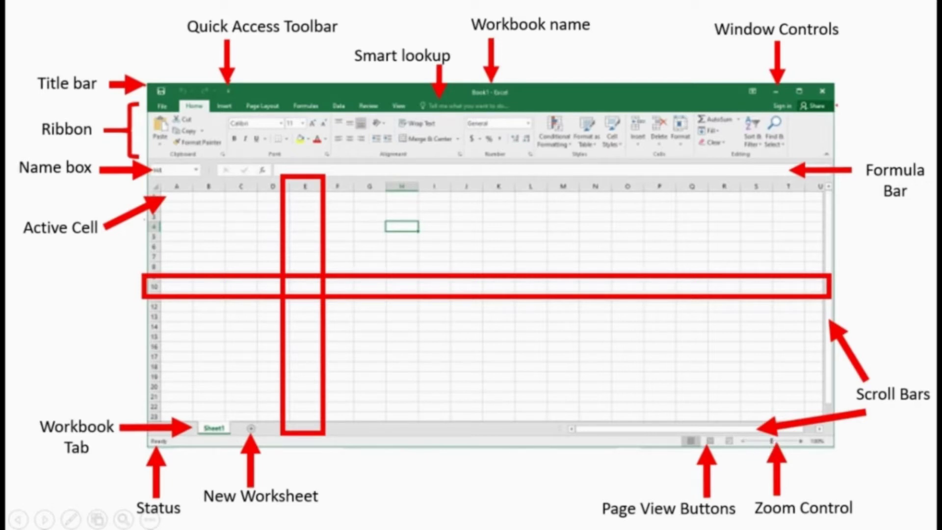
key("Right")
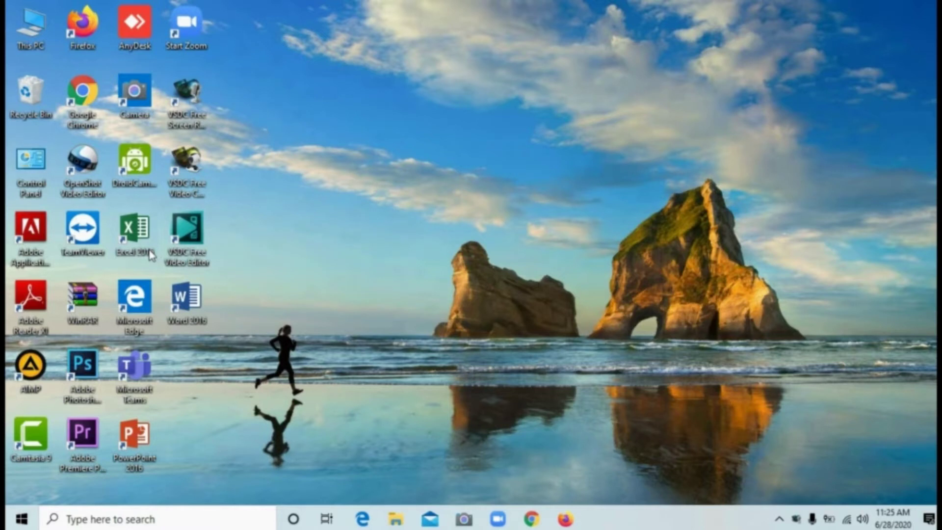
Launch Excel 2016 from the list of installed programs
left_click(23, 519)
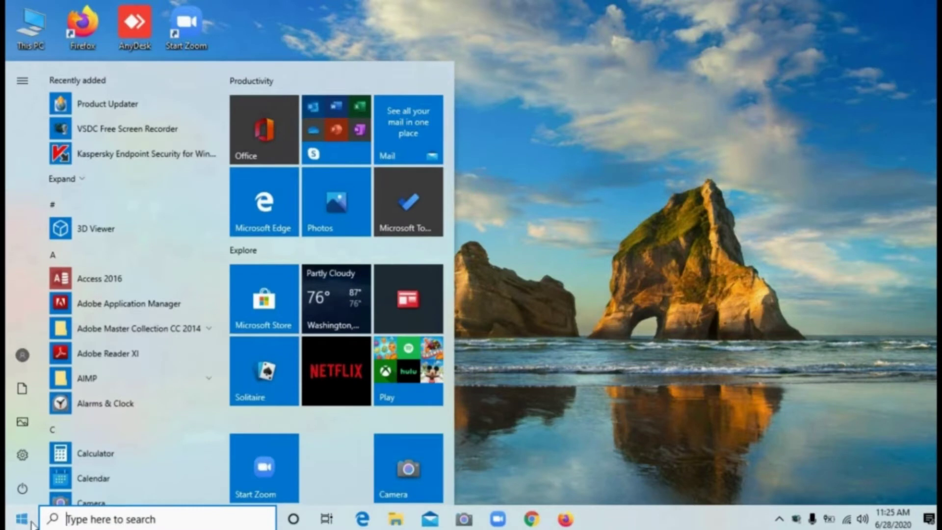
scroll(137, 481, "down", 4)
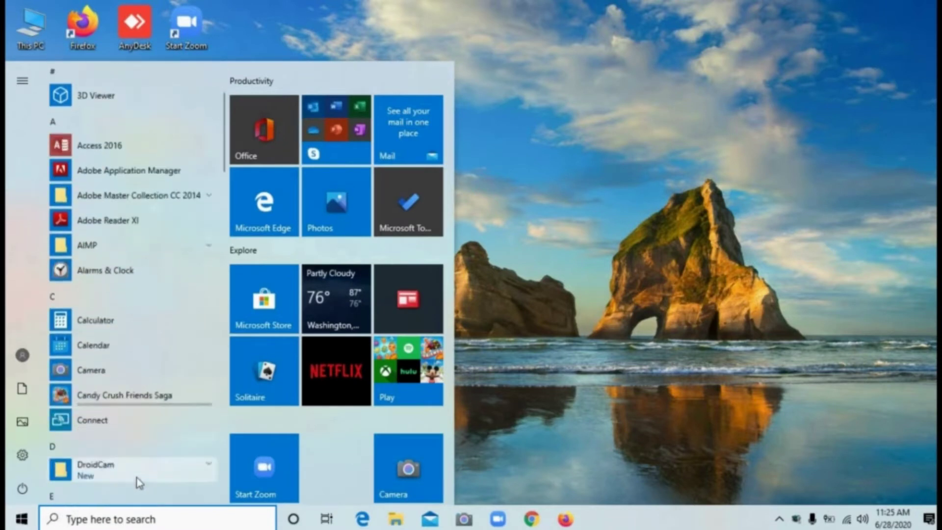
scroll(138, 478, "down", 3)
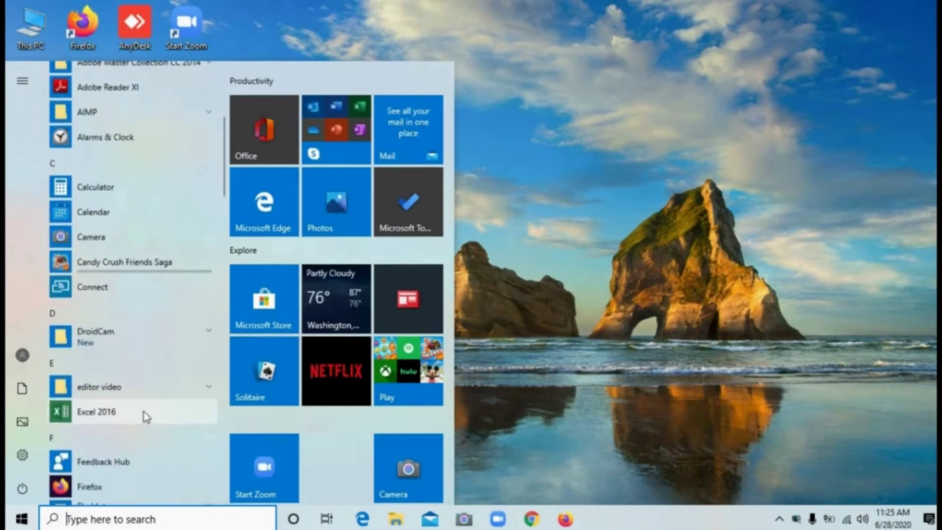
left_click(144, 412)
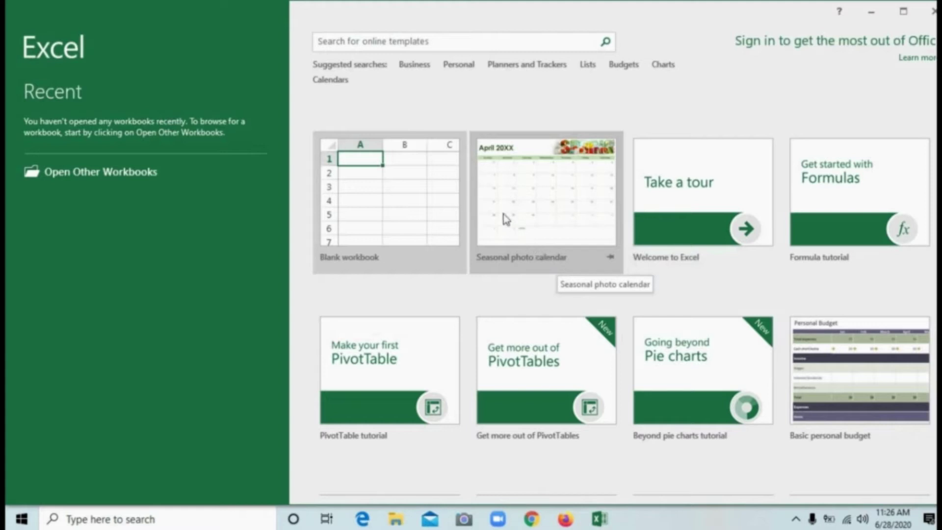
Search the online templates for "wedding"
left_click(394, 43)
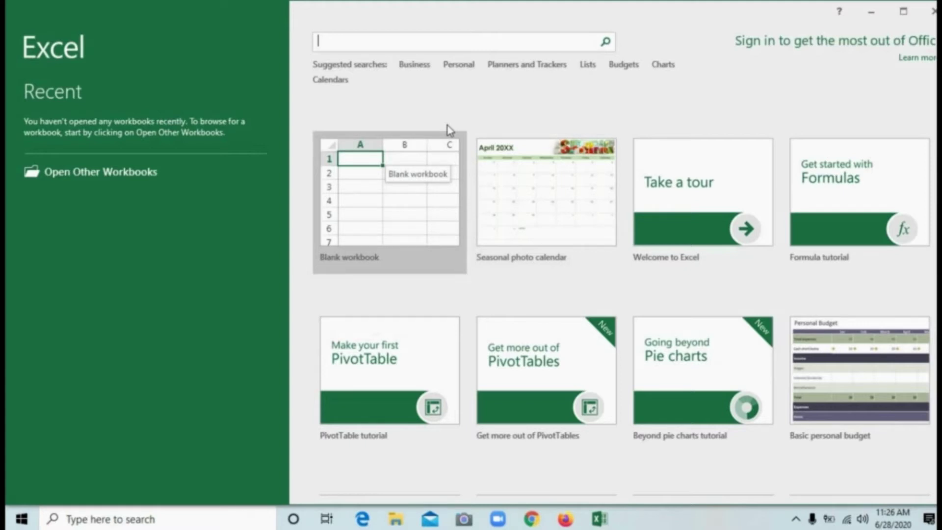
type("wedding")
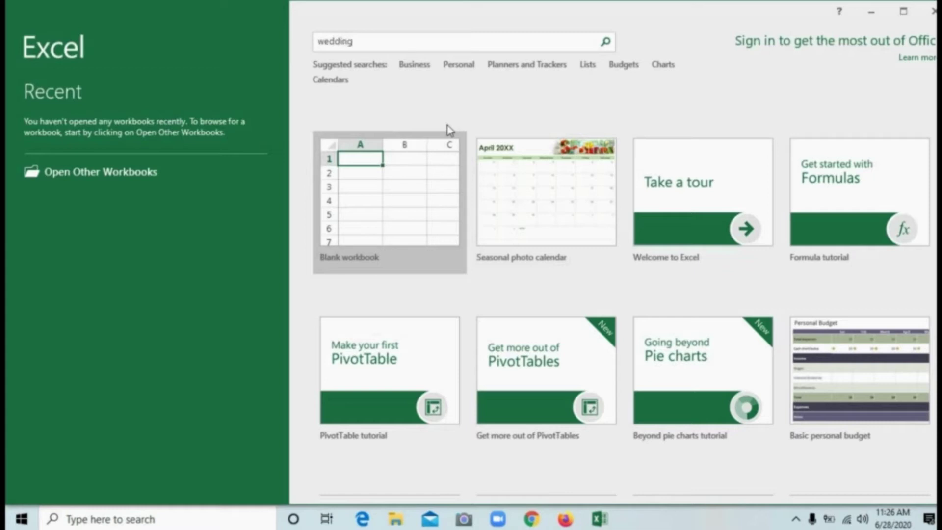
key("Return")
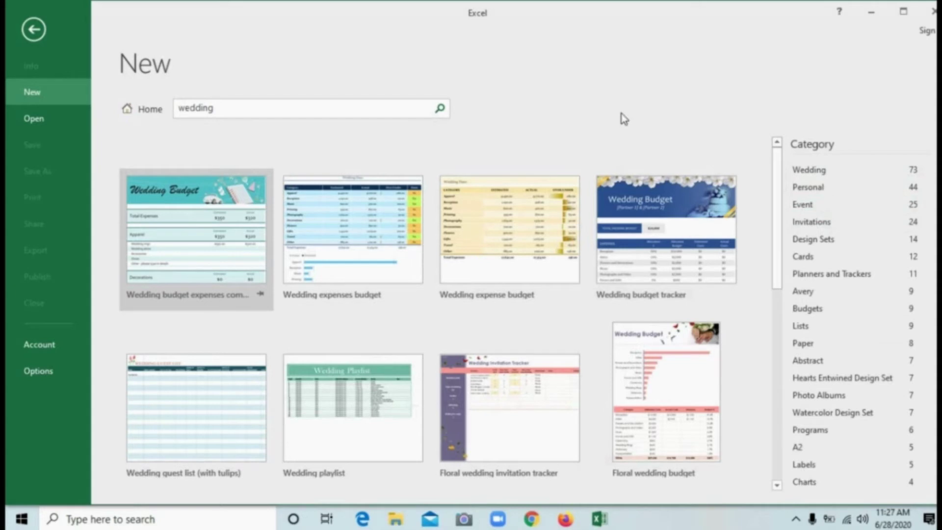
Return to the start screen from the template search and create a blank workbook
left_click(35, 30)
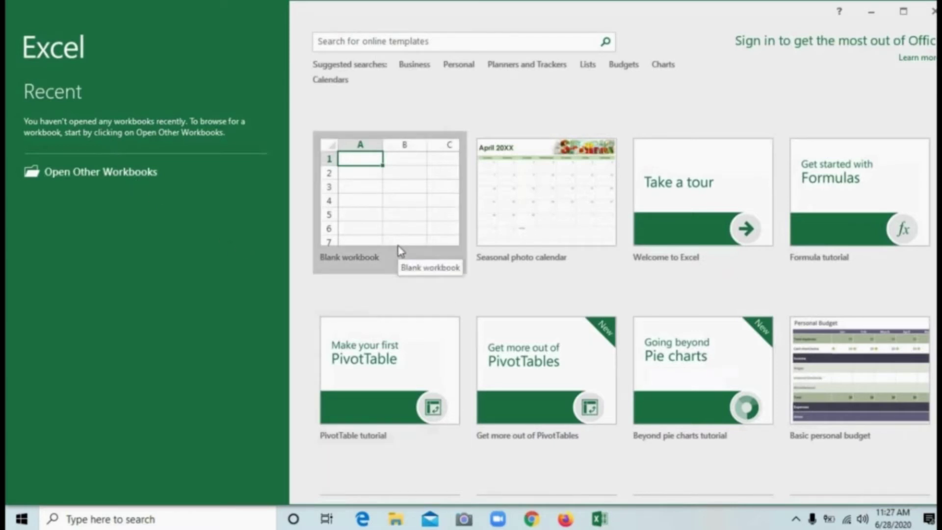
left_click(411, 221)
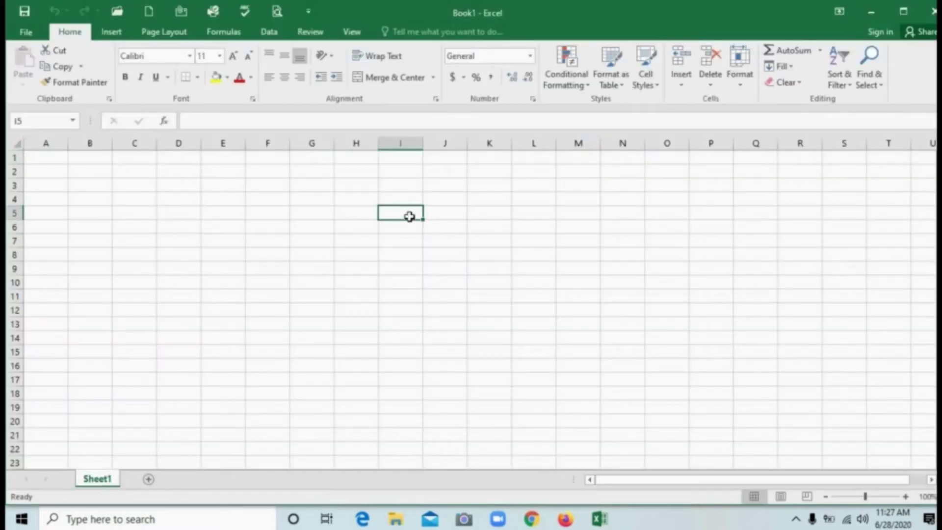
Enter the text entries Test, Biaya and Kata-kata in cells A1 to A3
left_click(59, 160)
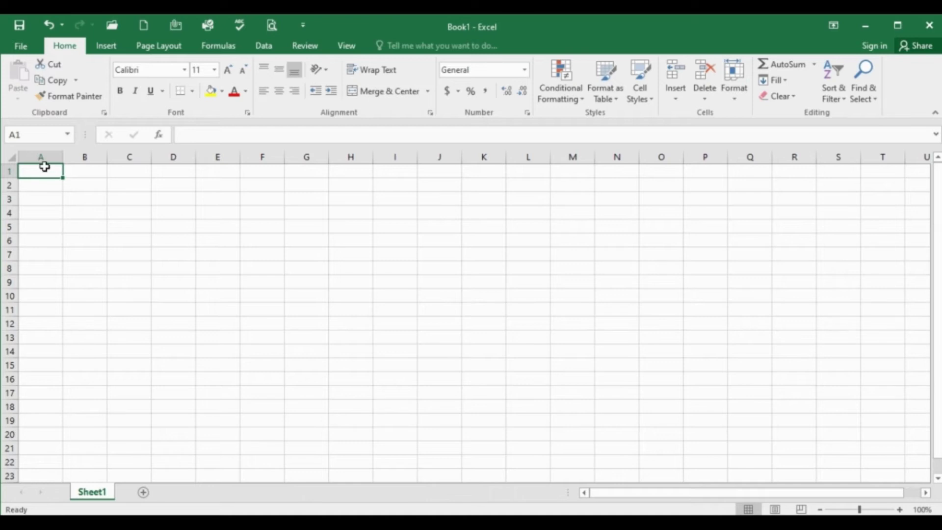
type("e")
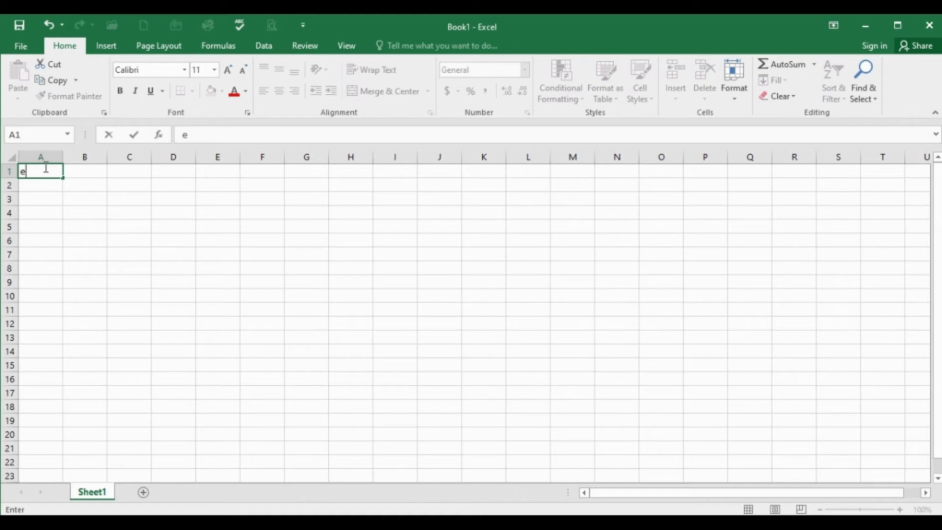
key("BackSpace")
type("Test")
key("Return")
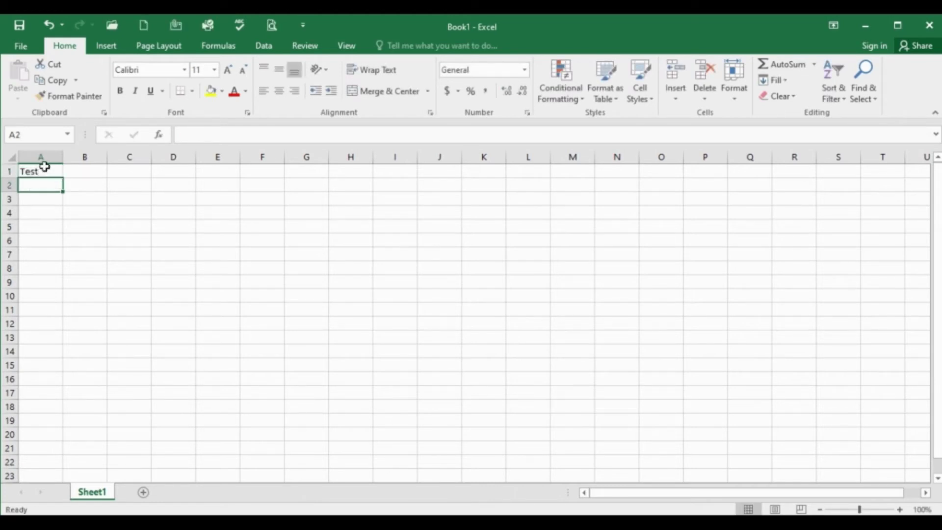
type("Biaya")
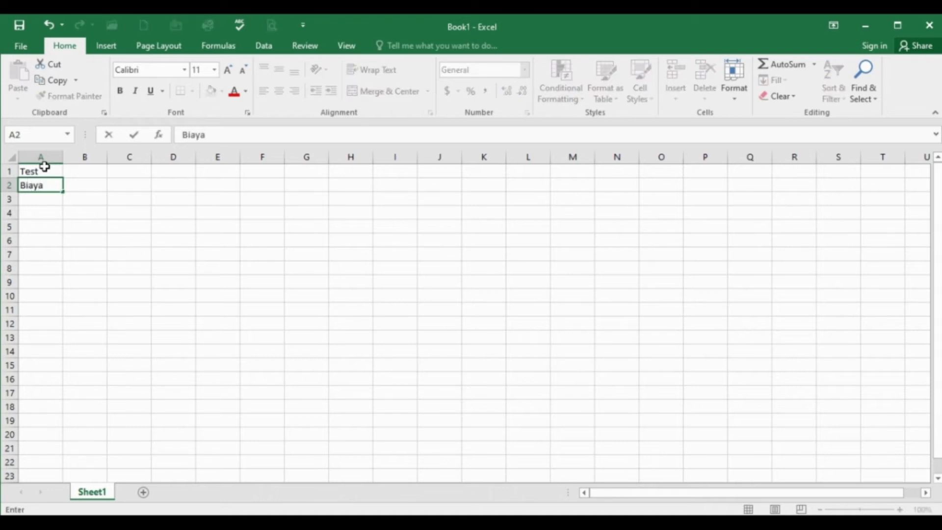
key("Return")
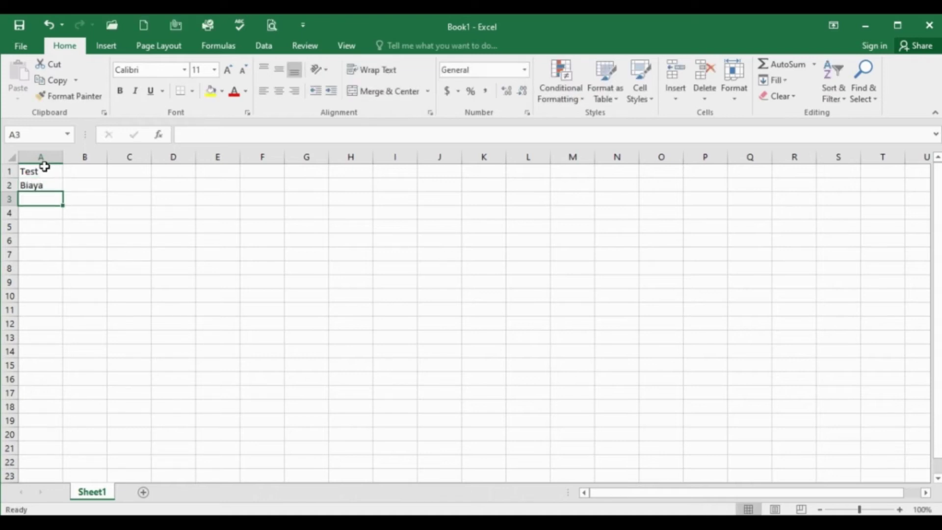
type("Kata")
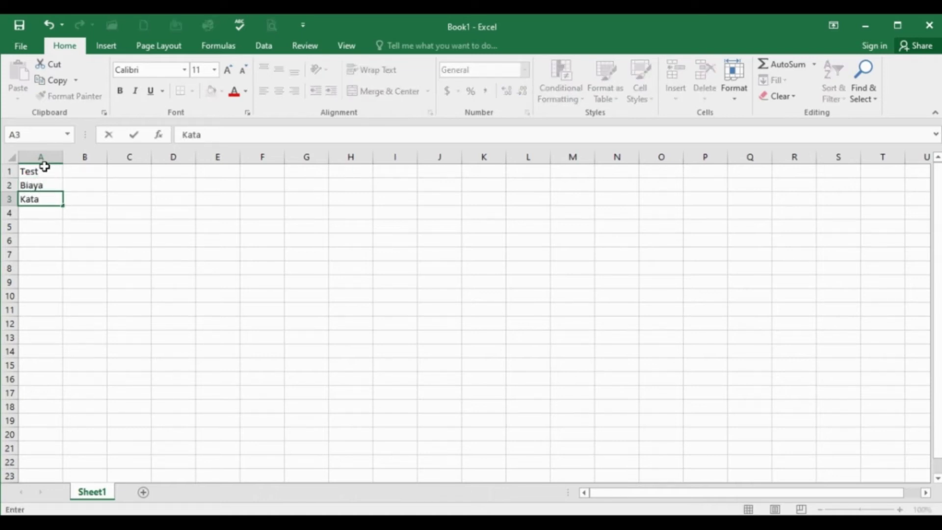
type("-kata")
key("Return")
Enter the numbers 12345, 1200 and 3000 in cells A5 to A7, leaving row 4 blank
key("Return")
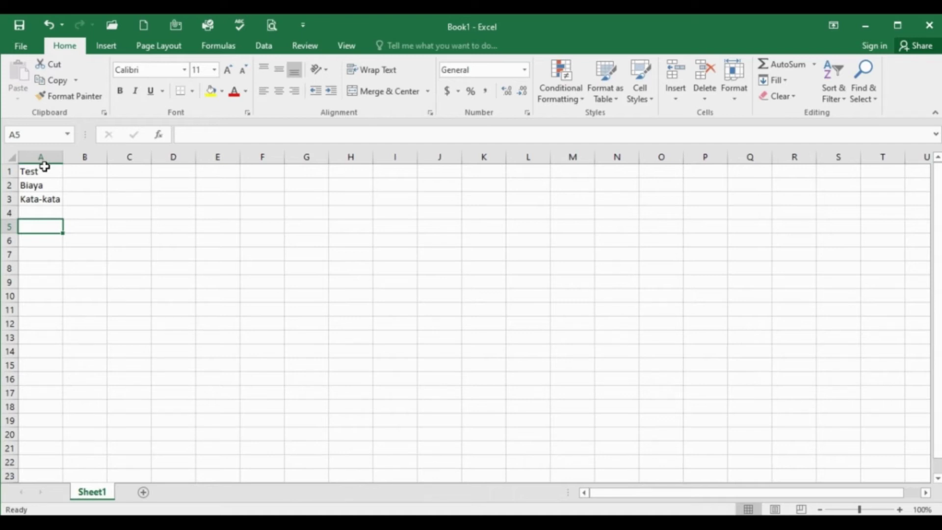
type("1")
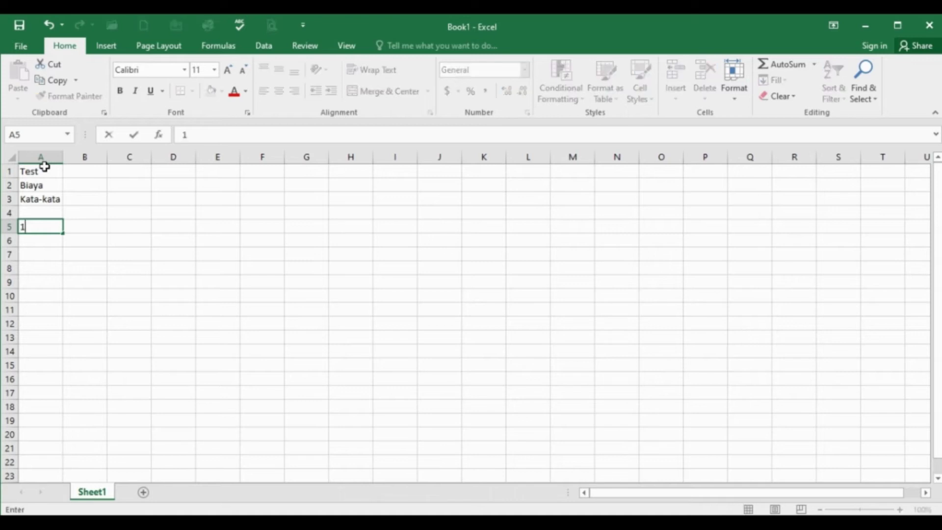
type("2345")
key("Return")
type("1200")
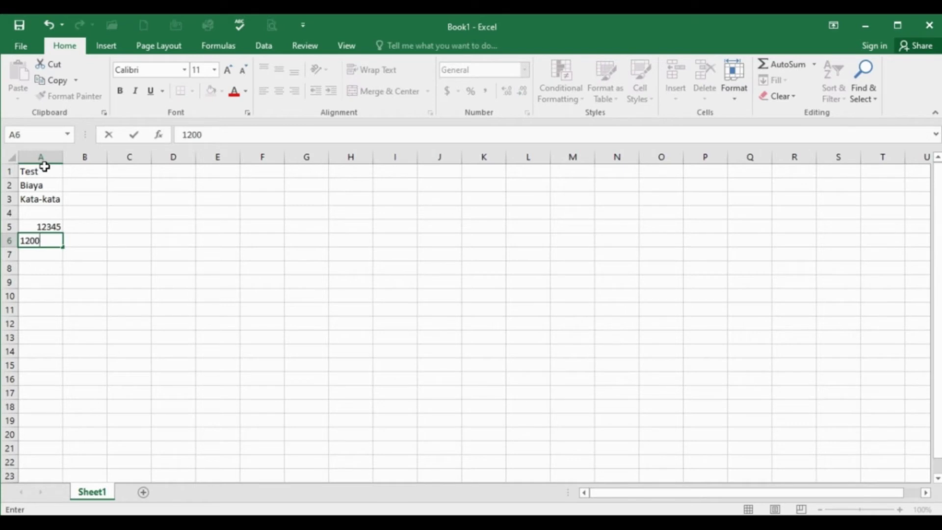
key("Return")
type("3000")
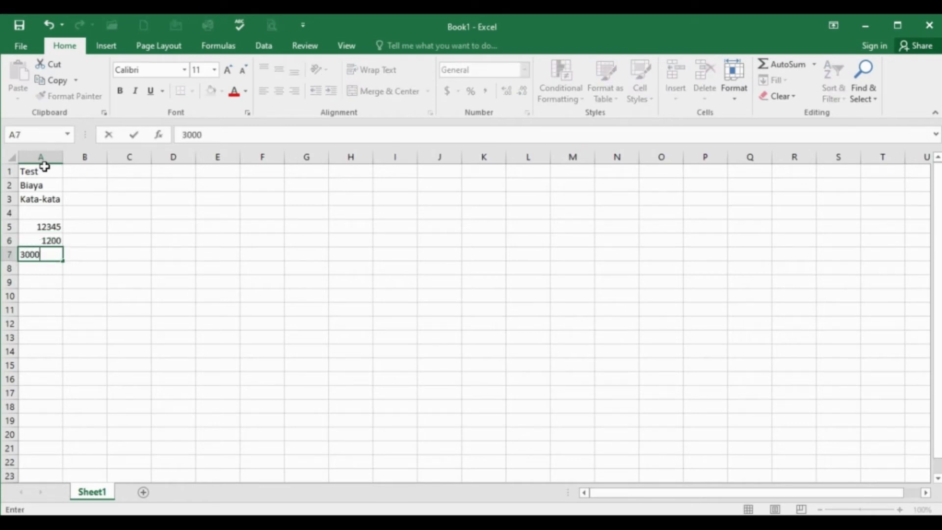
key("Return")
Enter the formula =1+1 in cell A9, leaving row 8 blank
key("Return")
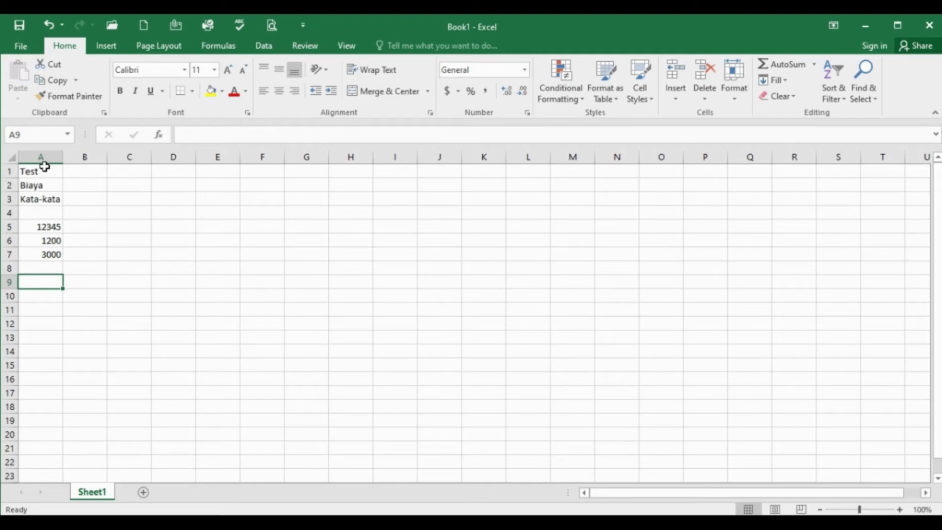
type("=1")
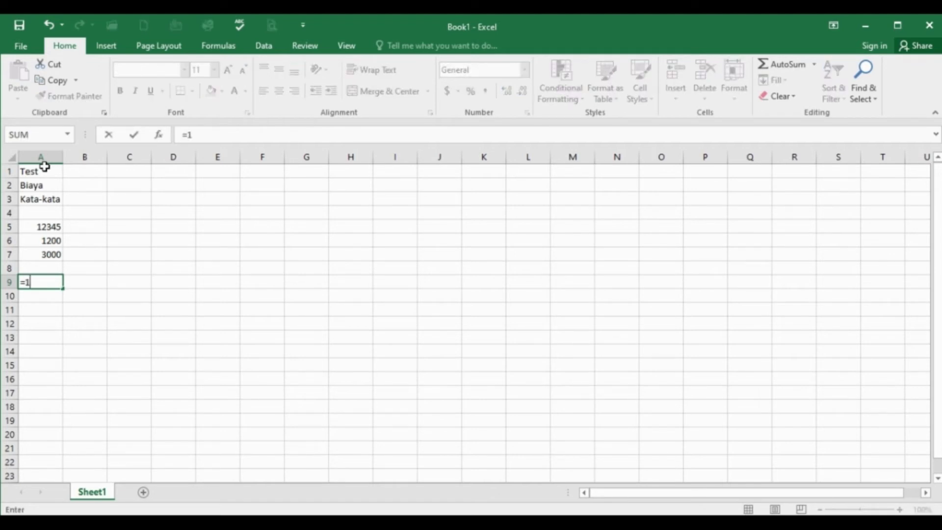
type("+1")
key("Return")
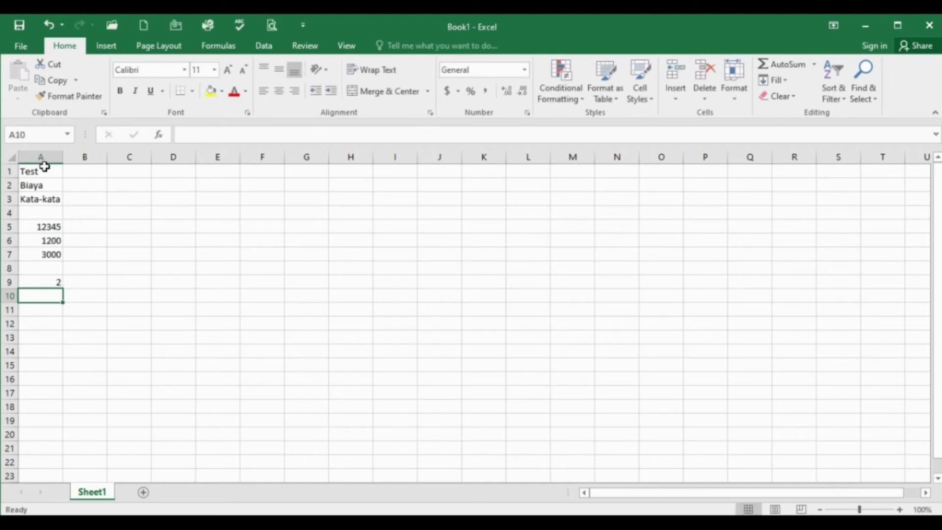
Enter the formula =2*2 in cell A10, and review the formulas behind cells A9 and A10
type("=2")
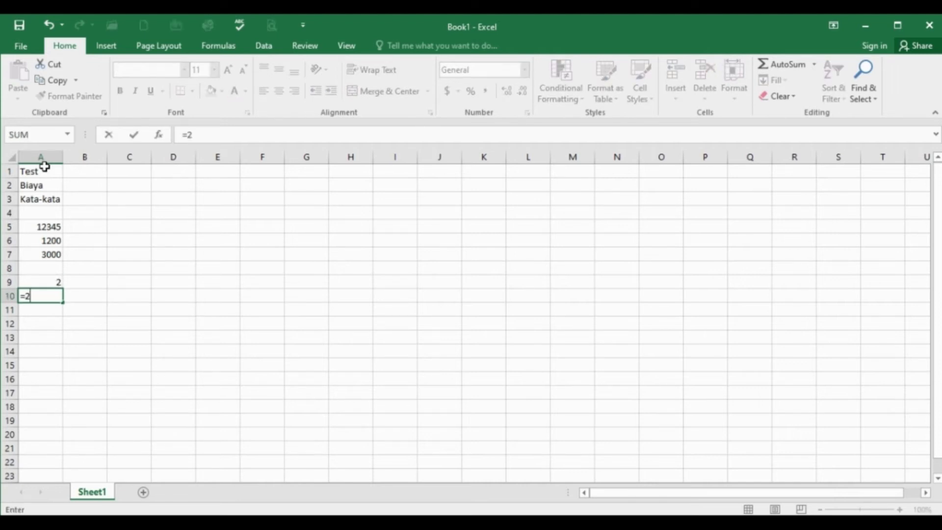
type("*2")
key("Return")
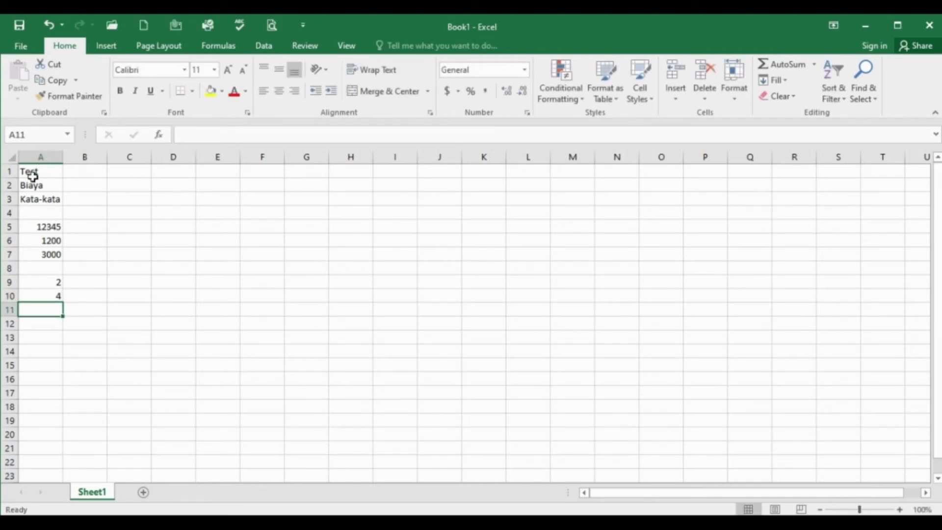
left_click(35, 287)
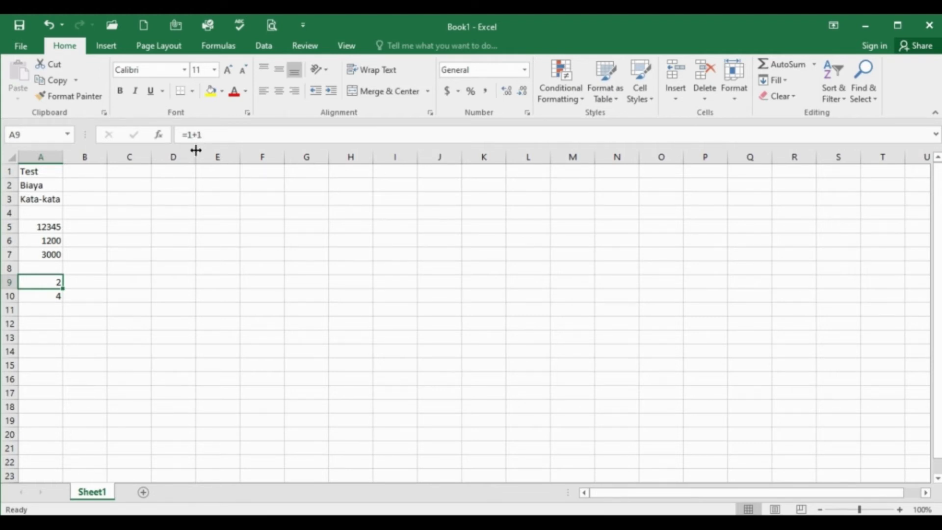
left_click(49, 298)
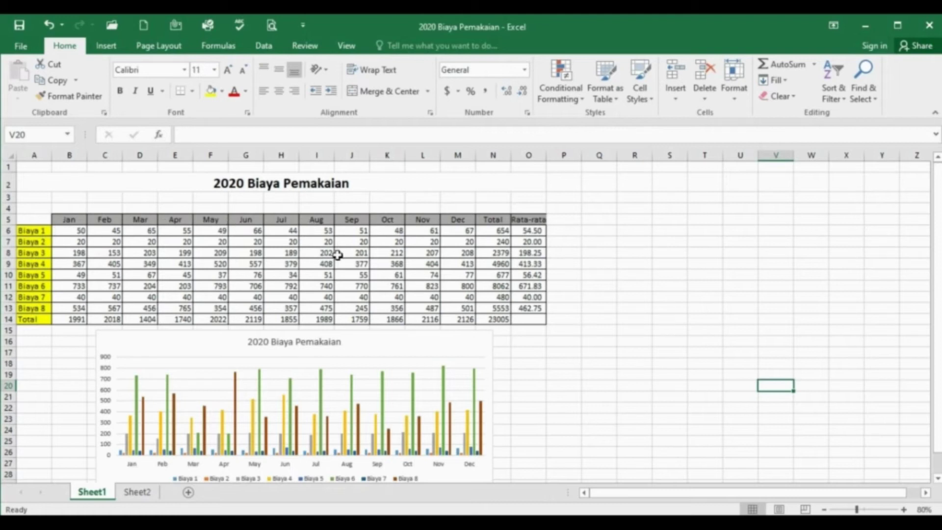
Examine the formulas in the Total column, the Total row and the Rata-rata column of the 2020 Biaya Pemakaian workbook
left_click(506, 232)
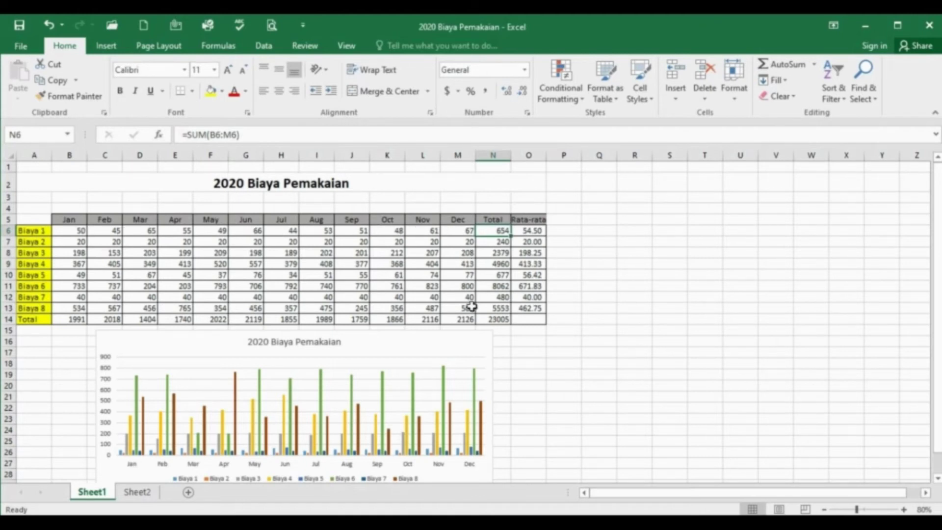
left_click(76, 317)
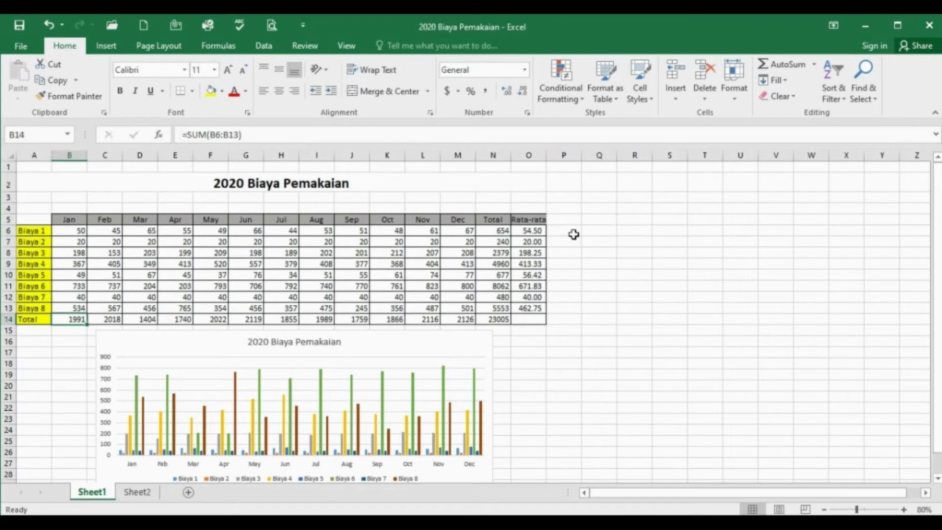
left_click(535, 220)
left_click(537, 235)
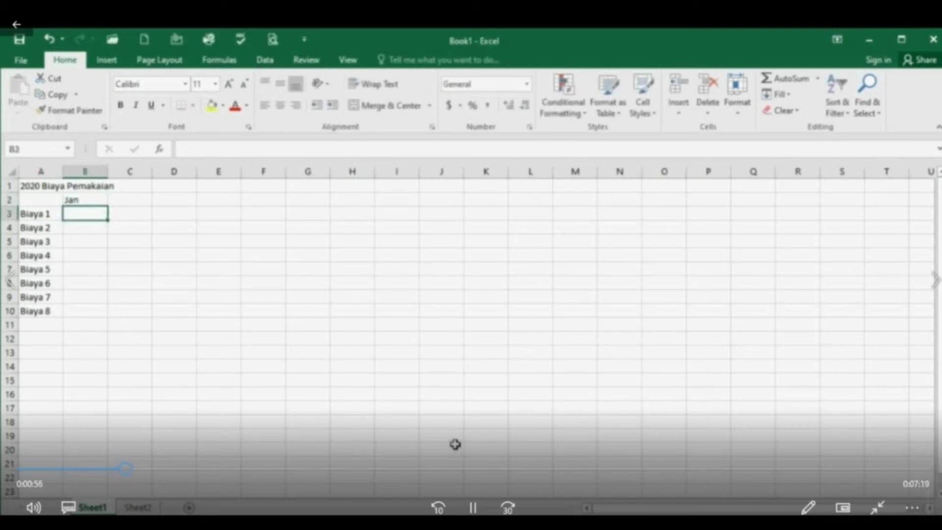
Fill the month headings from Jan to Dec across B2:M2 and enter 50 as the January value for Biaya 1
left_click(100, 198)
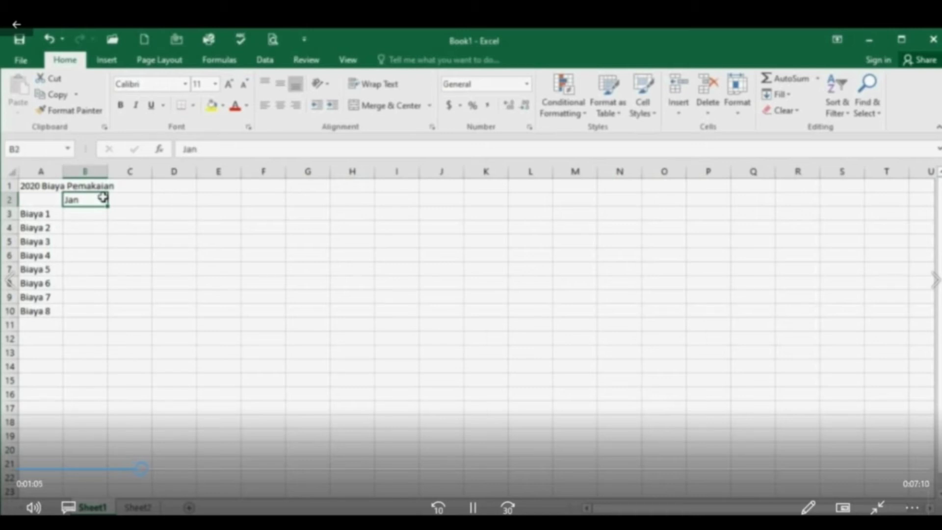
left_click_drag(108, 207, 578, 207)
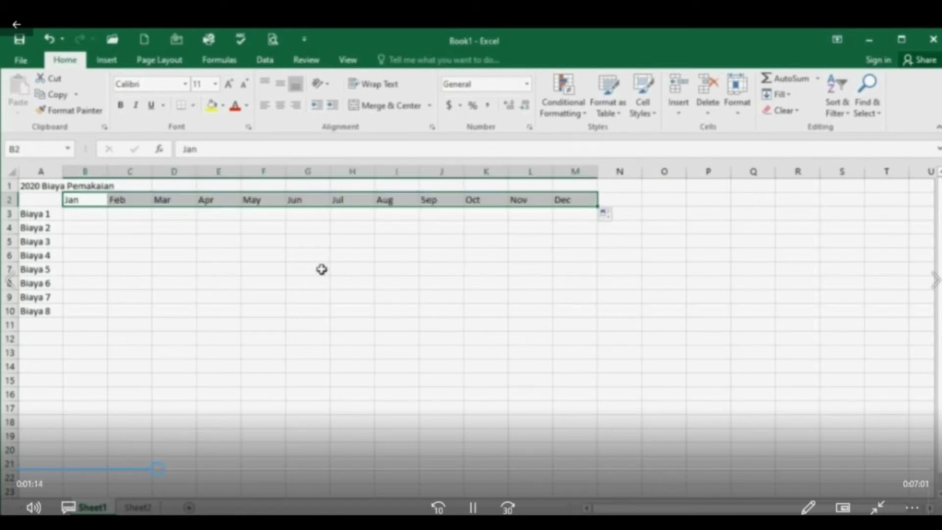
left_click(103, 218)
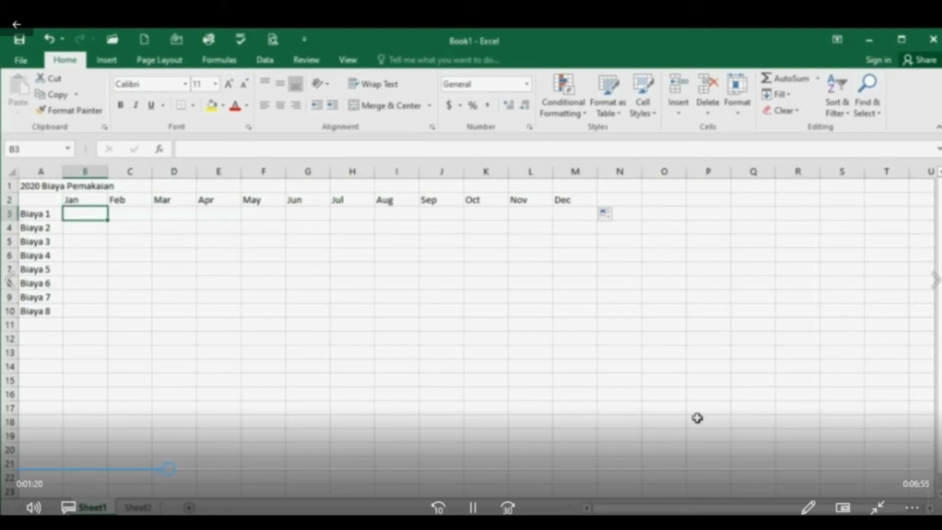
type("50")
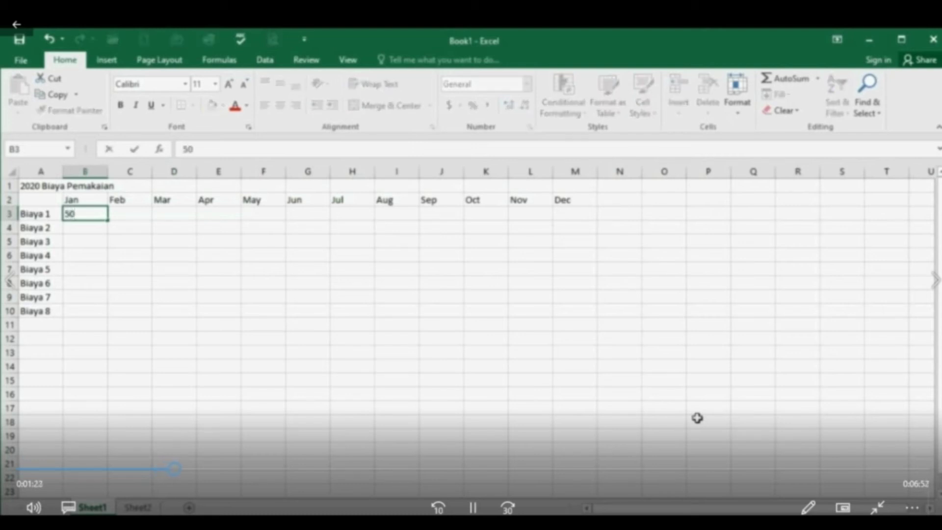
key("Tab")
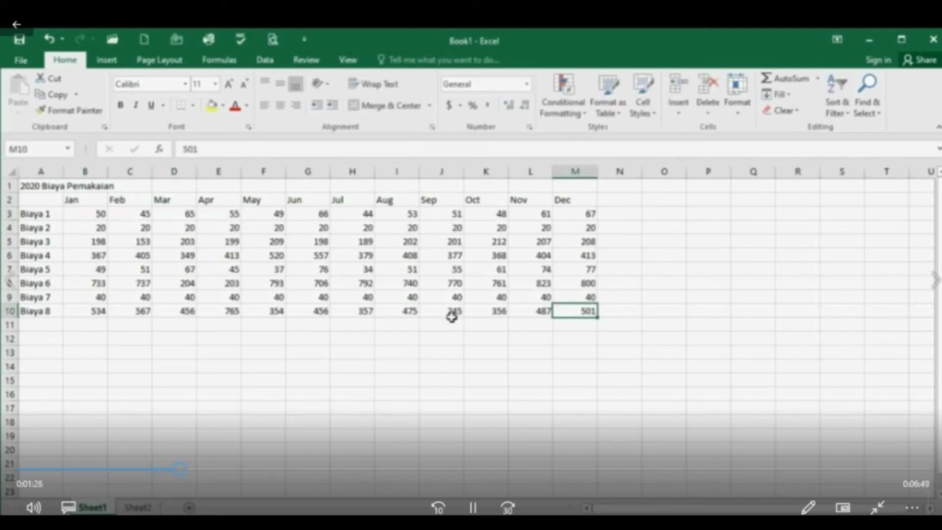
Enter the heading Total in cell N2, beside the Dec heading
key("Up")
key("Up")
key("Up")
key("Up")
key("Up")
key("Up")
key("Up")
key("Up")
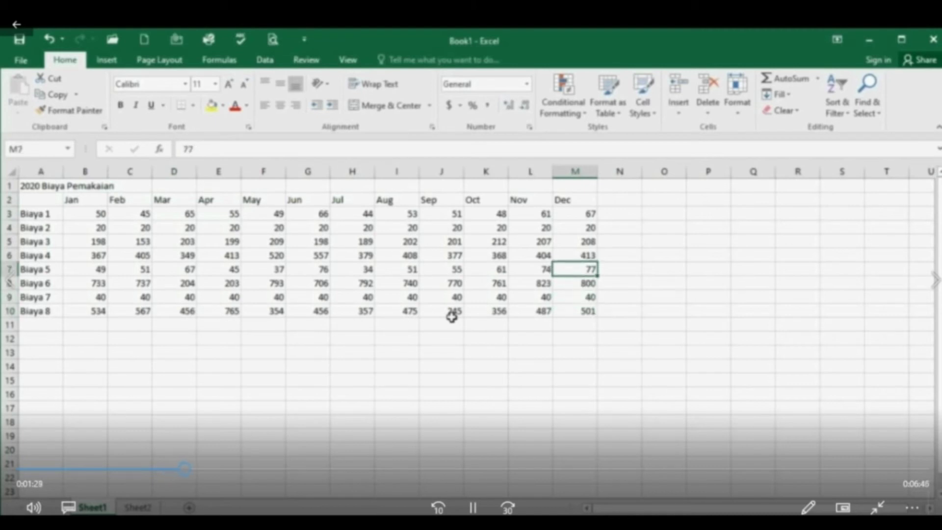
key("Right")
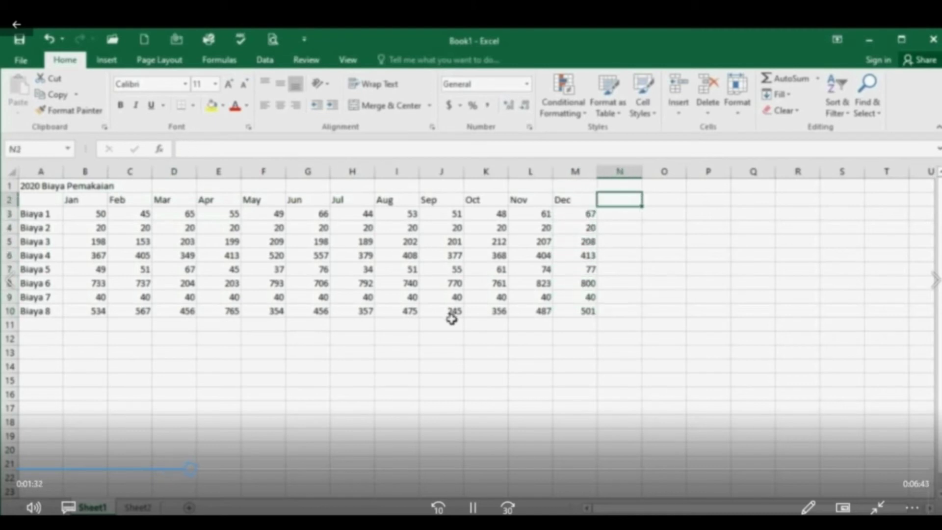
type("Total")
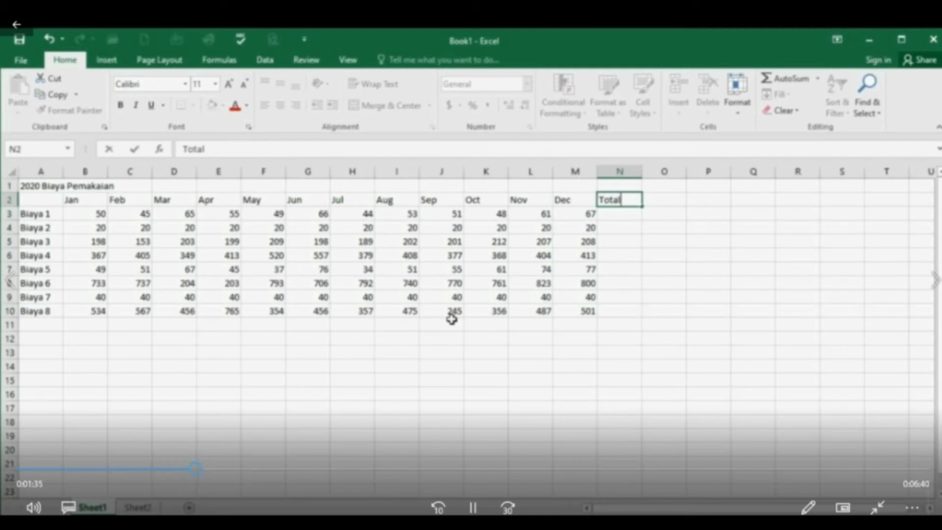
key("Return")
key("Up")
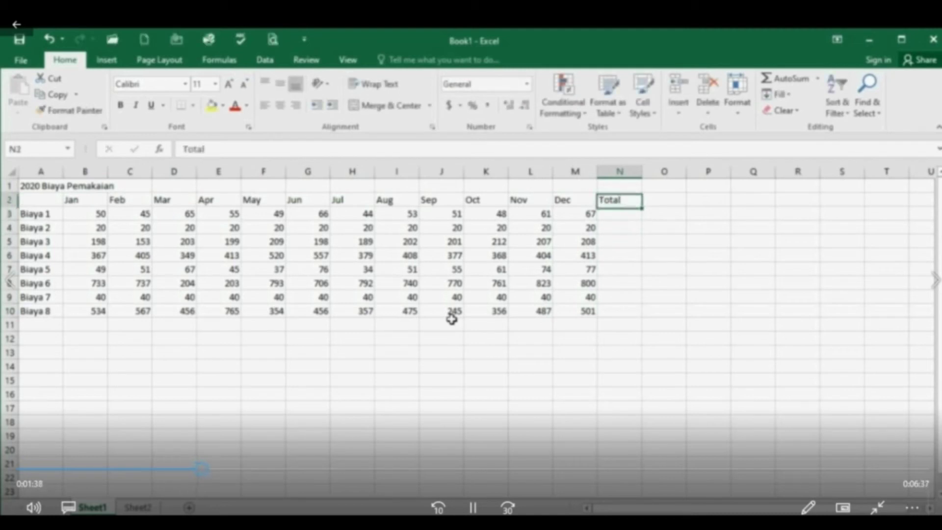
Enter the heading Rata-rata in cell O2, beside the Total heading
key("Right")
type("Rata")
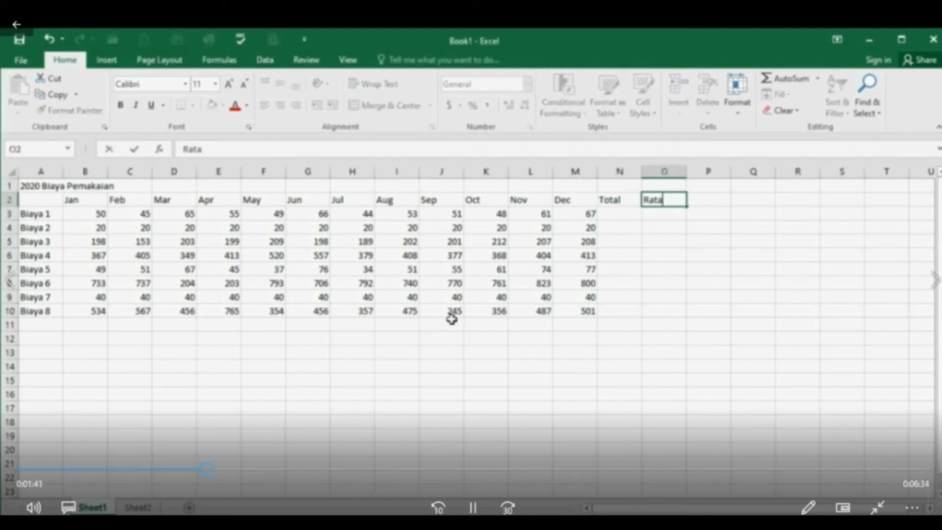
type("-Rat")
key("BackSpace")
key("BackSpace")
key("BackSpace")
type("-rata")
key("Return")
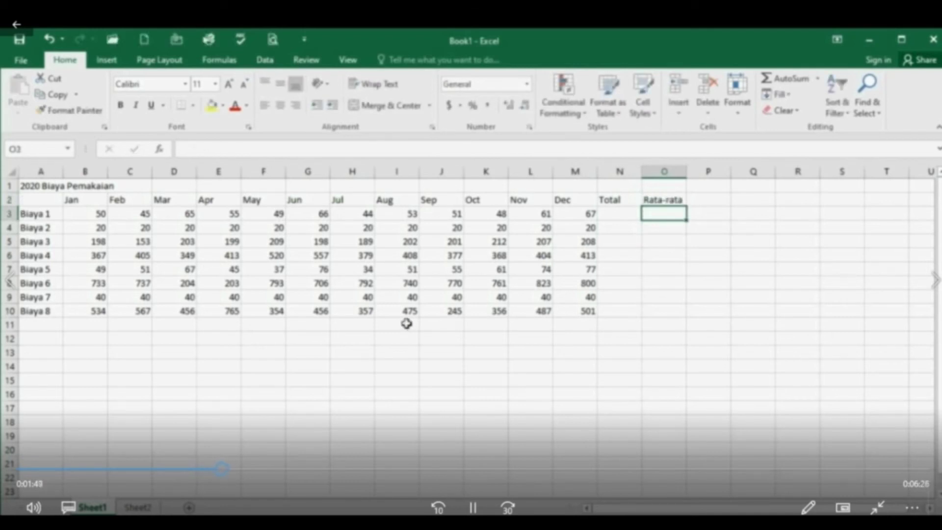
Use AutoSum to total the Biaya 1 values B3:M3 in cell N3
left_click(620, 212)
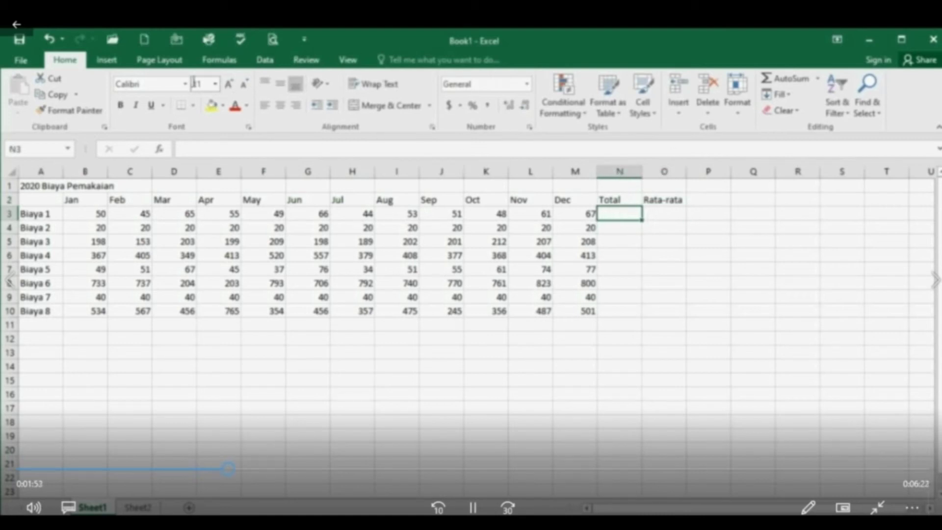
left_click(805, 81)
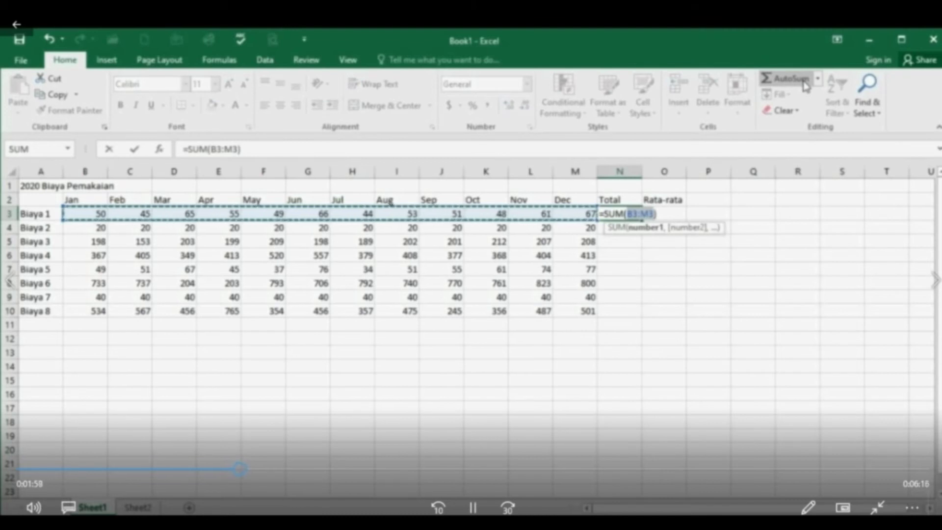
key("Return")
key("Up")
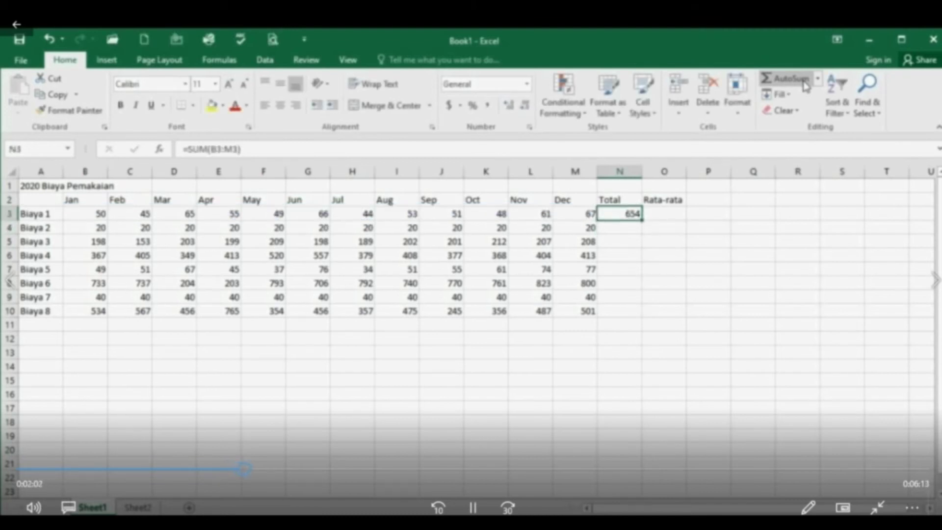
Use AutoSum to fill the row totals for Biaya 2 to Biaya 8 in cells N4:N10
key("Down")
key("shift+Down")
key("shift+Down")
key("shift+Down")
key("shift+Down")
key("shift+Down")
key("shift+Down")
left_click(805, 82)
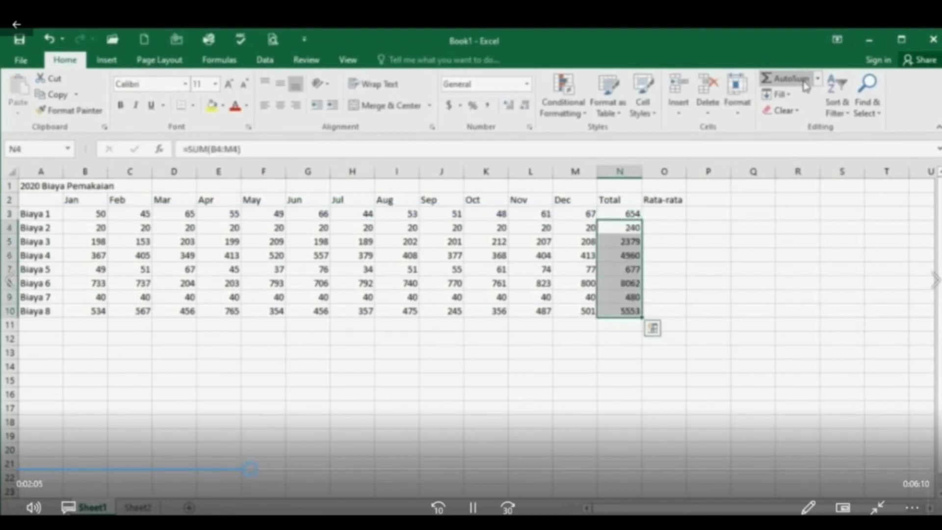
Insert the Average function over B3:M3 in cell O3 for Biaya 1
key("Up")
key("Right")
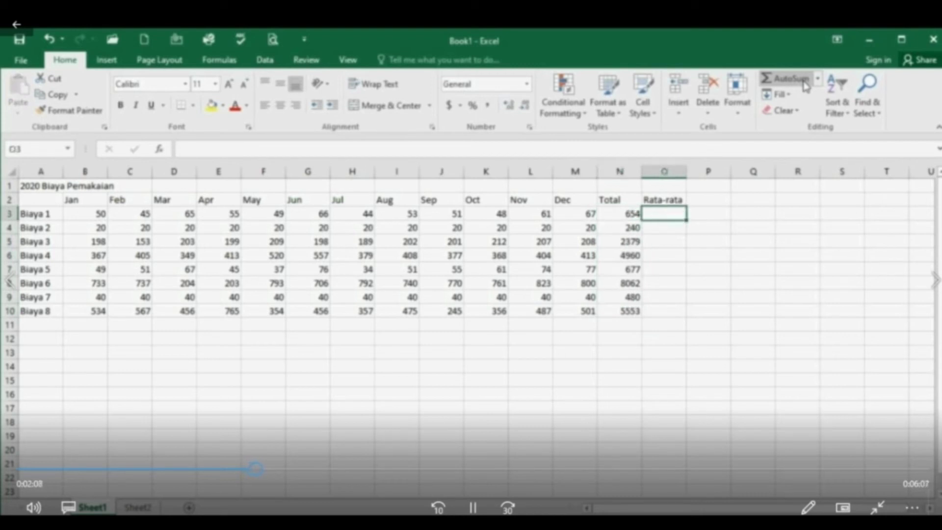
left_click(817, 79)
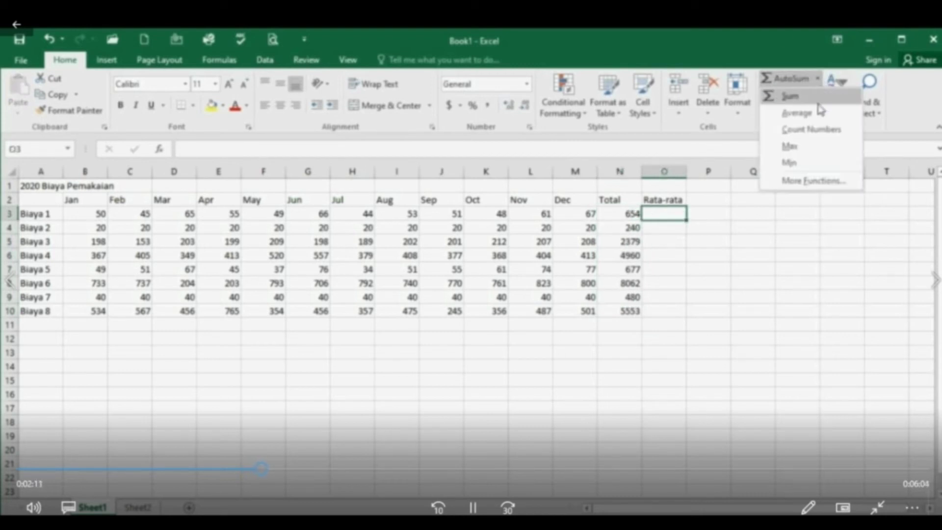
left_click(796, 113)
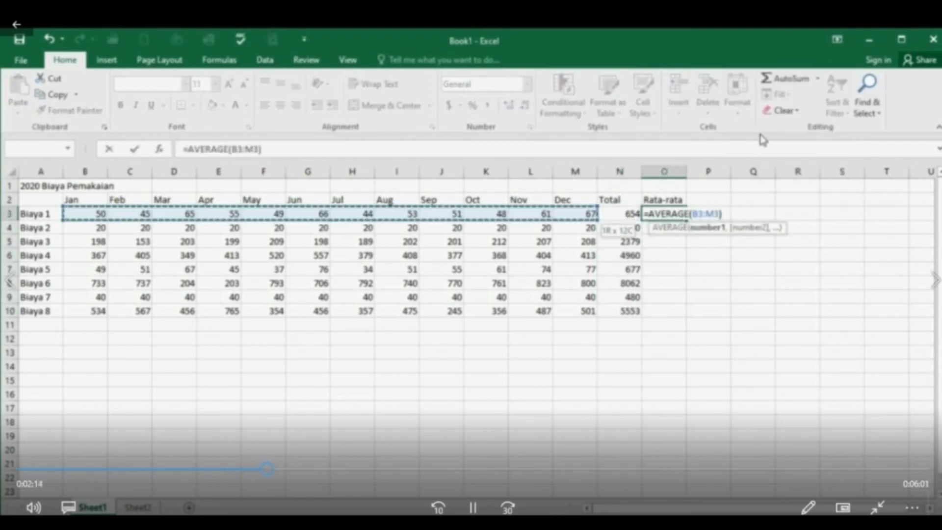
key("Return")
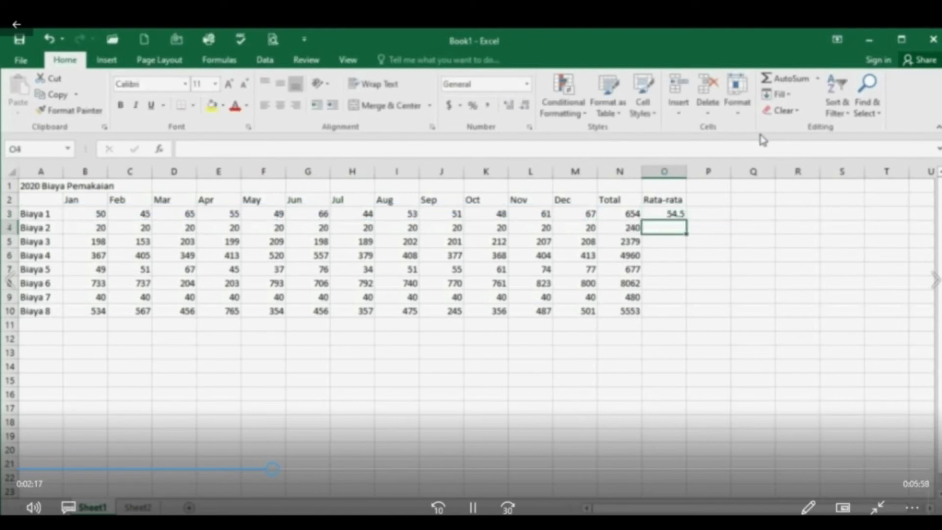
Copy the average formula from O3 into cells O4:O10 for Biaya 2 to Biaya 8
key("Up")
key("ctrl+c")
key("Down")
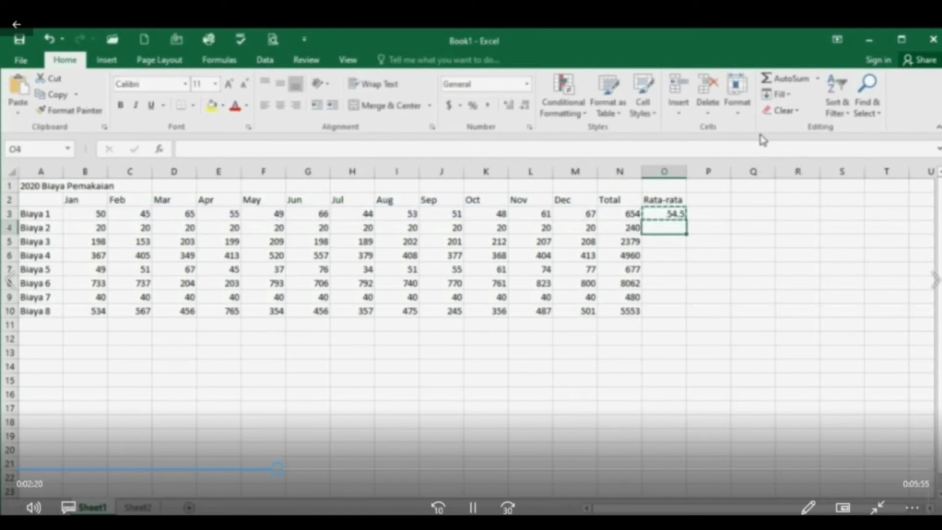
key("shift+Down")
key("shift+Down")
key("shift+Down")
key("shift+Down")
key("shift+Down")
key("shift+Down")
key("ctrl+v")
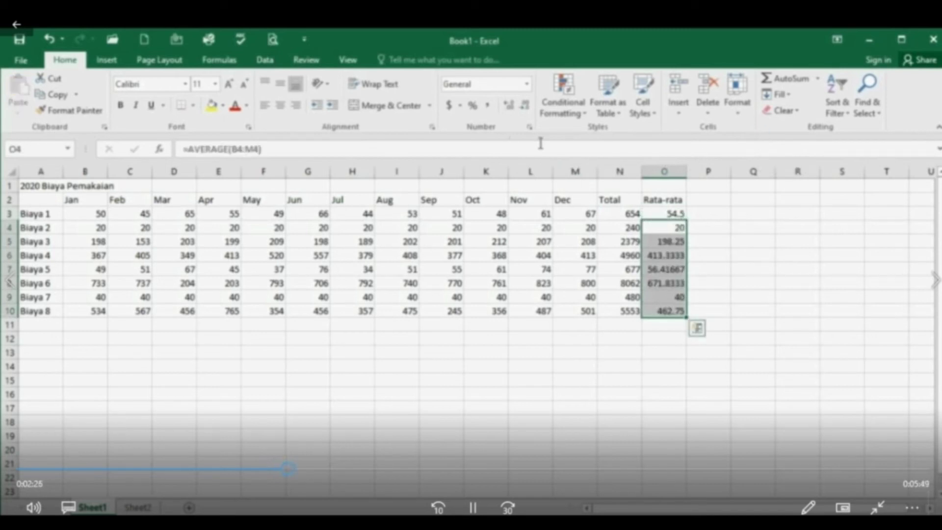
Apply the Comma Style with two decimals to the averages in O3:O10
left_click_drag(667, 214, 668, 310)
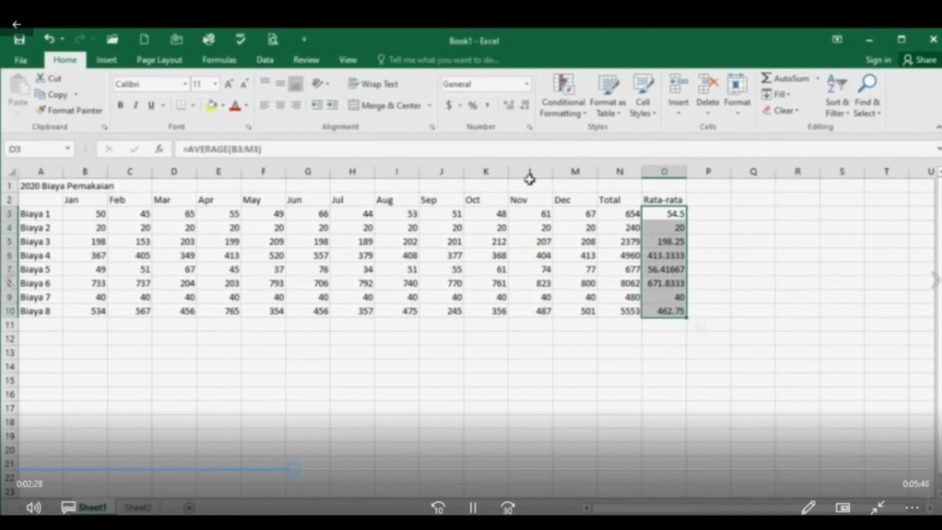
left_click(487, 105)
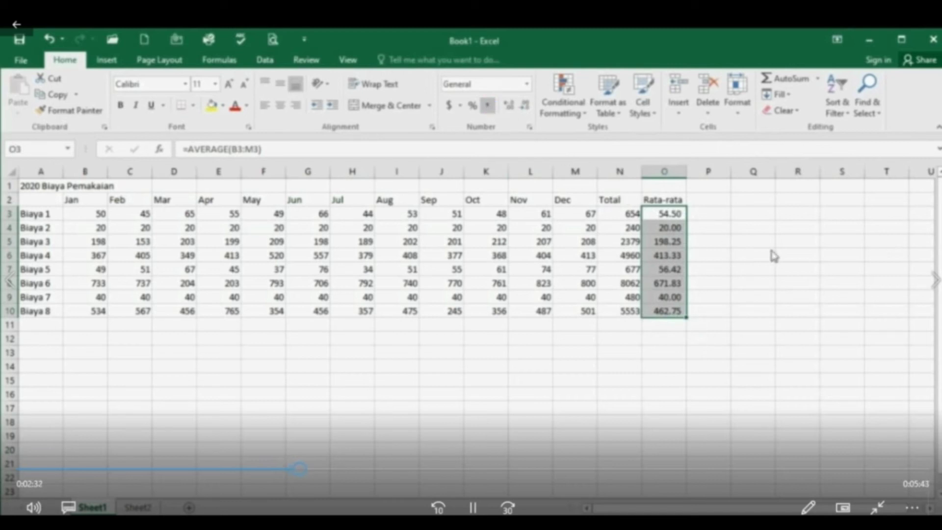
left_click(774, 256)
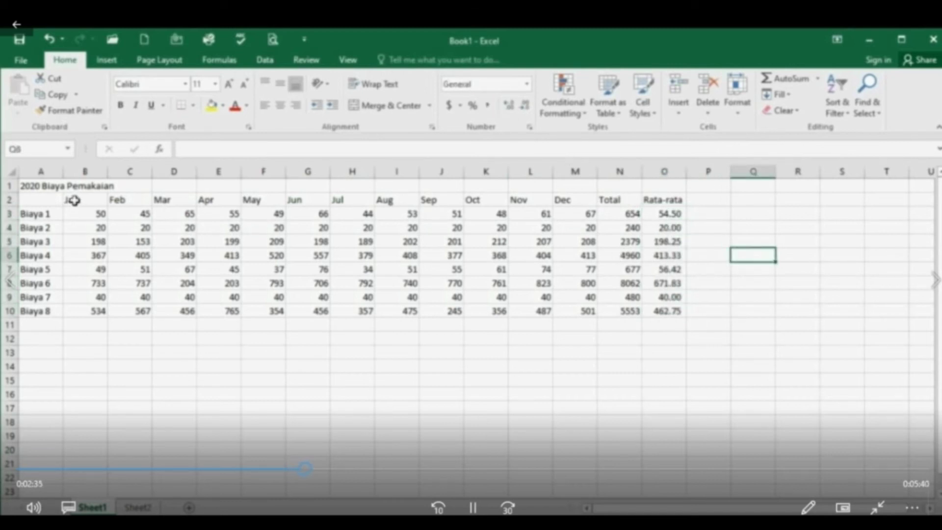
Centre the headings in B2:O2 horizontally and give those cells a grey fill
left_click_drag(74, 200, 656, 199)
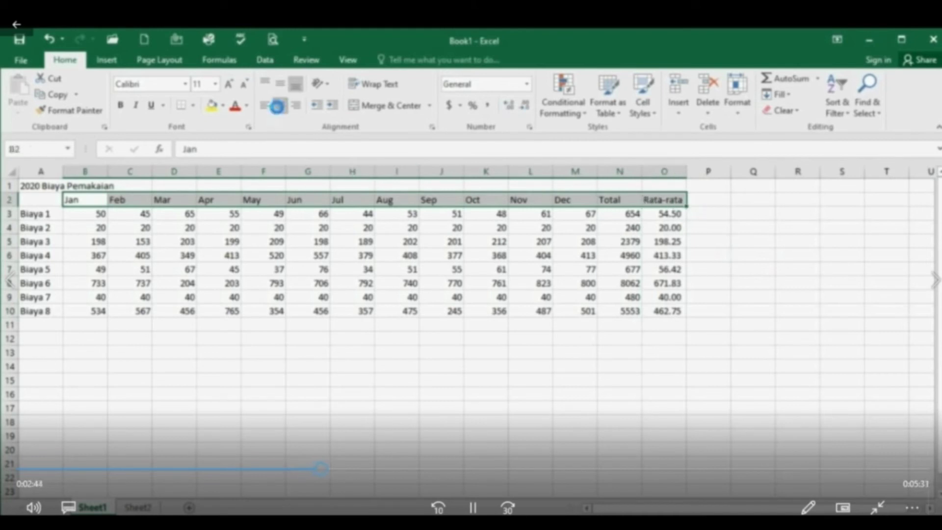
left_click(277, 107)
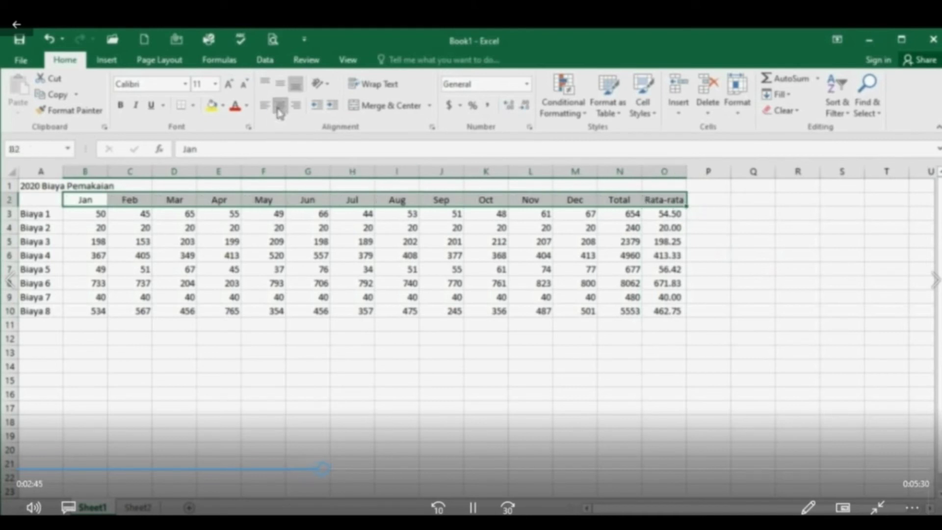
left_click(224, 107)
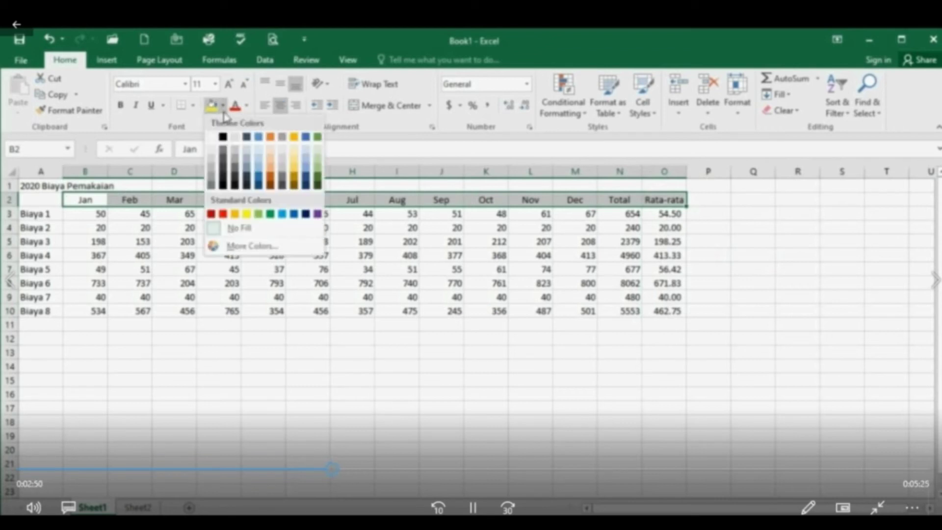
left_click(236, 161)
left_click(76, 243)
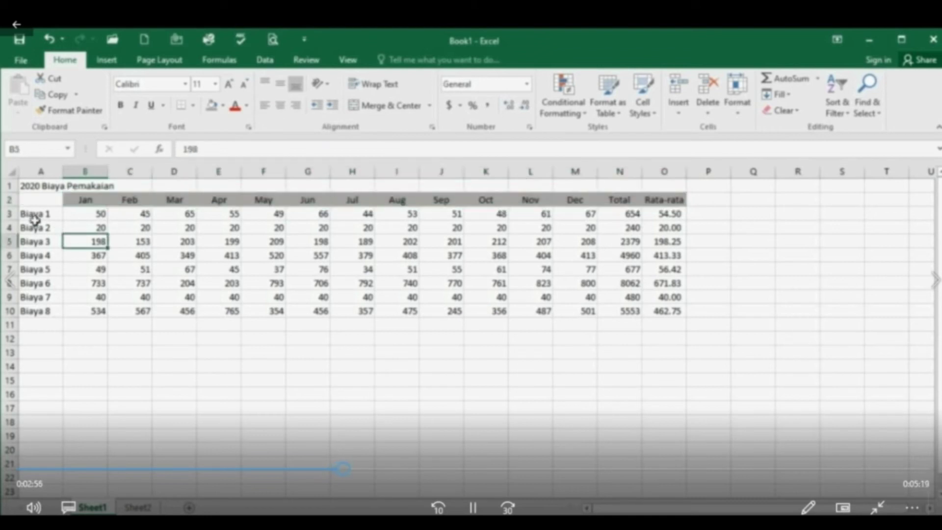
Insert three blank rows above the month heading row, between the title and the table
left_click(11, 200)
left_click_drag(13, 199, 11, 228)
right_click(320, 211)
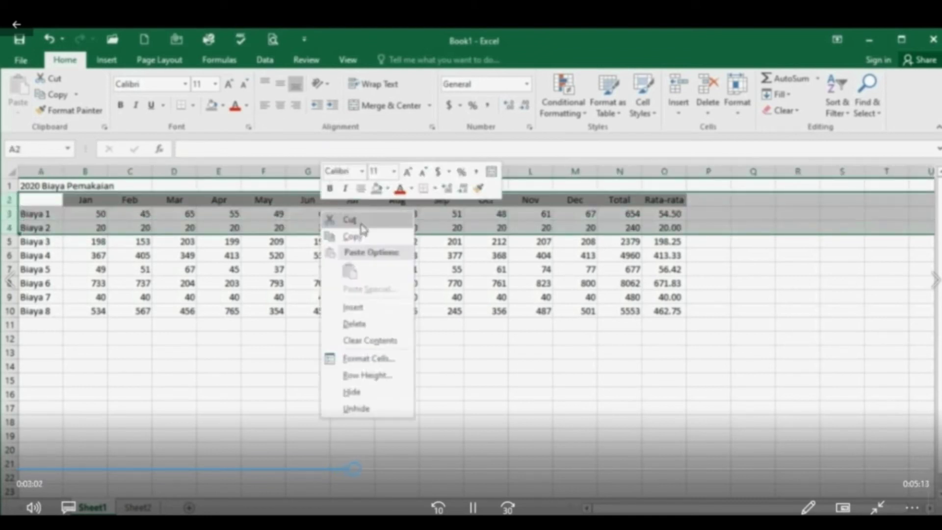
left_click(395, 304)
left_click(201, 212)
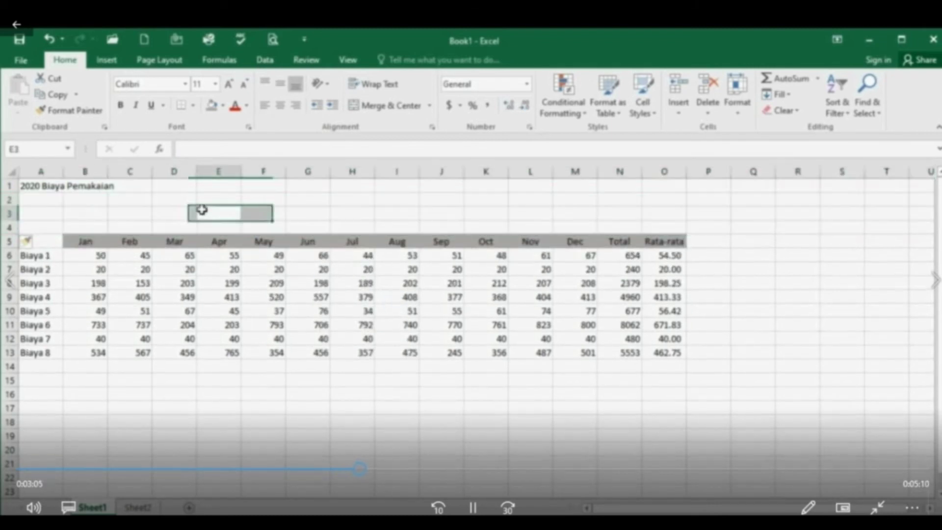
Move the title 2020 Biaya Pemakaian from A1 to A2 and merge and centre it across A2:O2
left_click(42, 188)
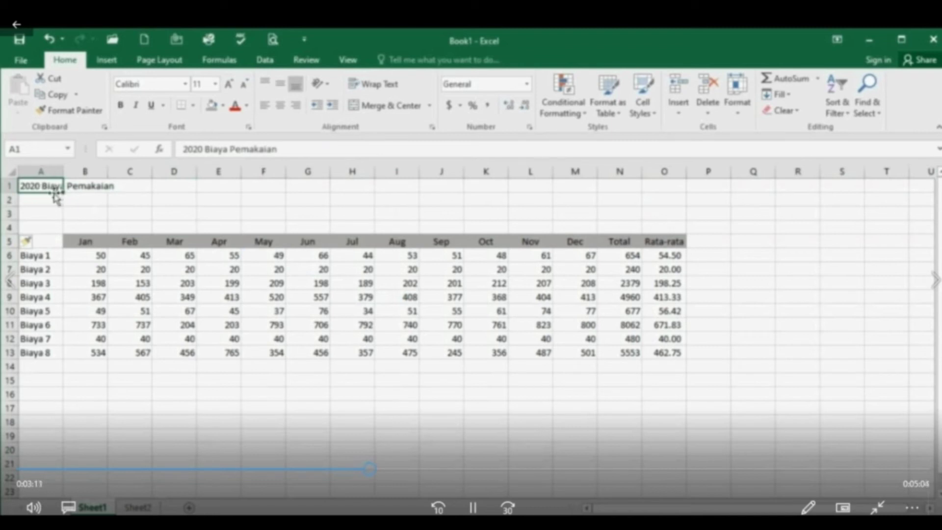
left_click(50, 202)
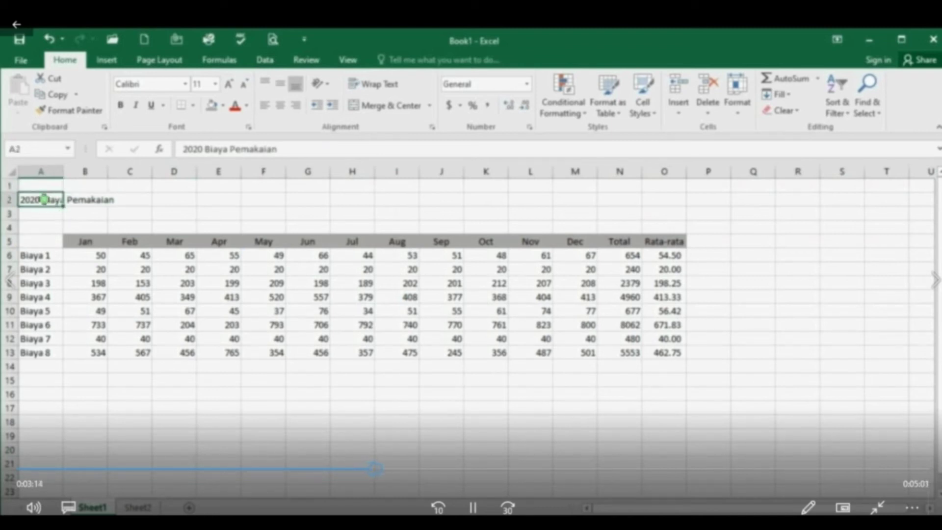
left_click_drag(45, 199, 657, 202)
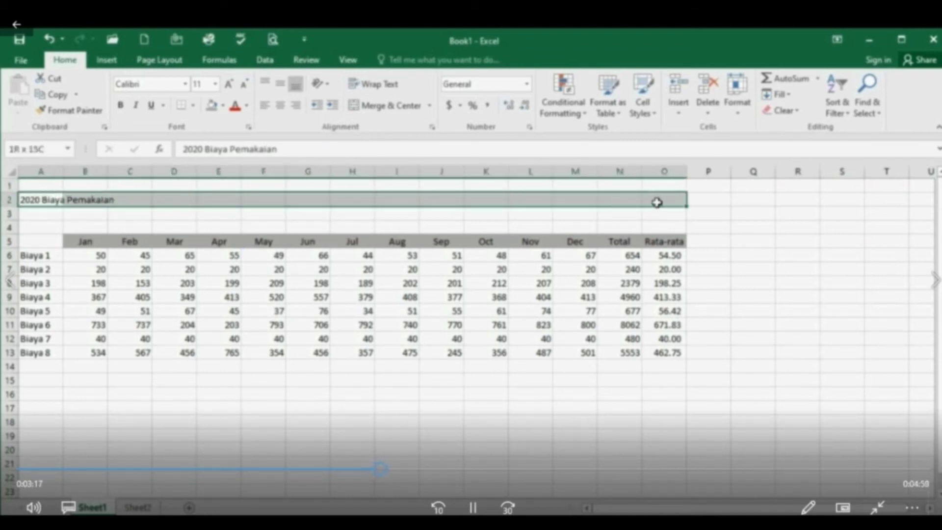
left_click(384, 108)
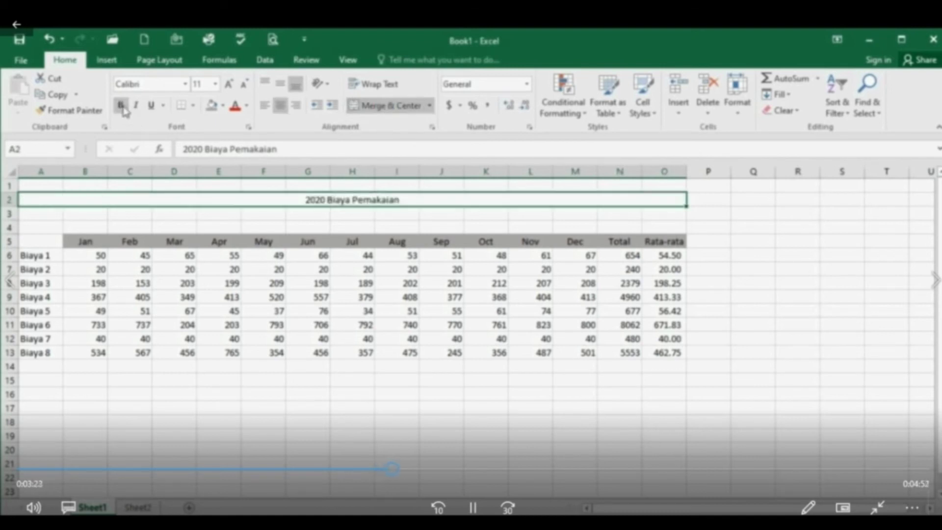
Make the merged title 2020 Biaya Pemakaian bold and set its font size to 20
left_click(122, 105)
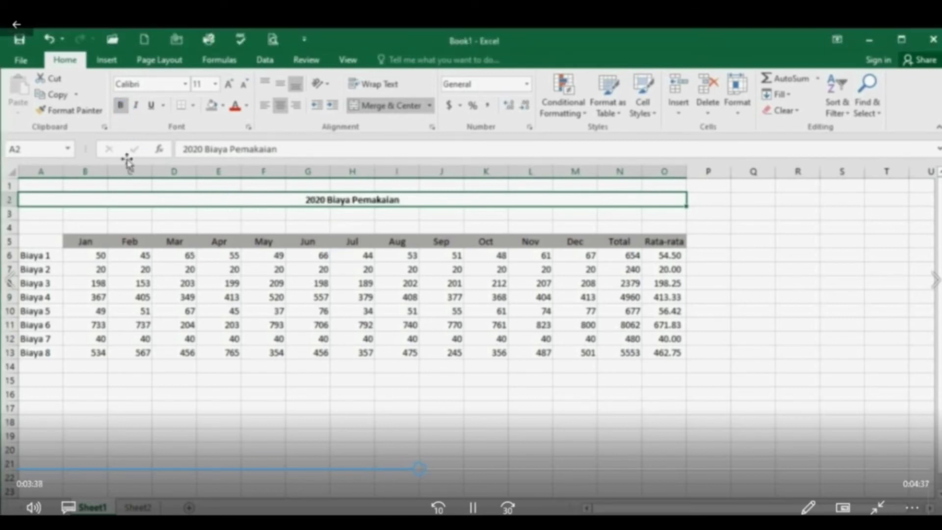
left_click(215, 84)
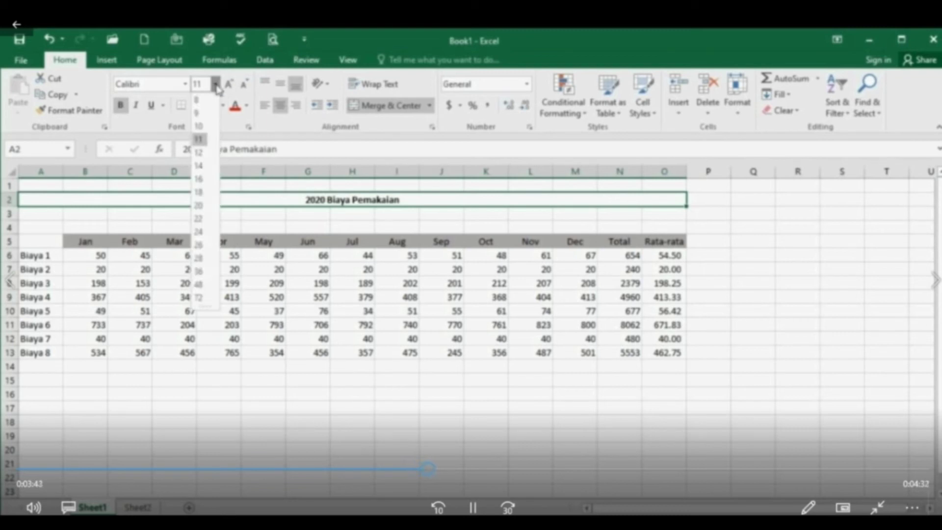
left_click(200, 207)
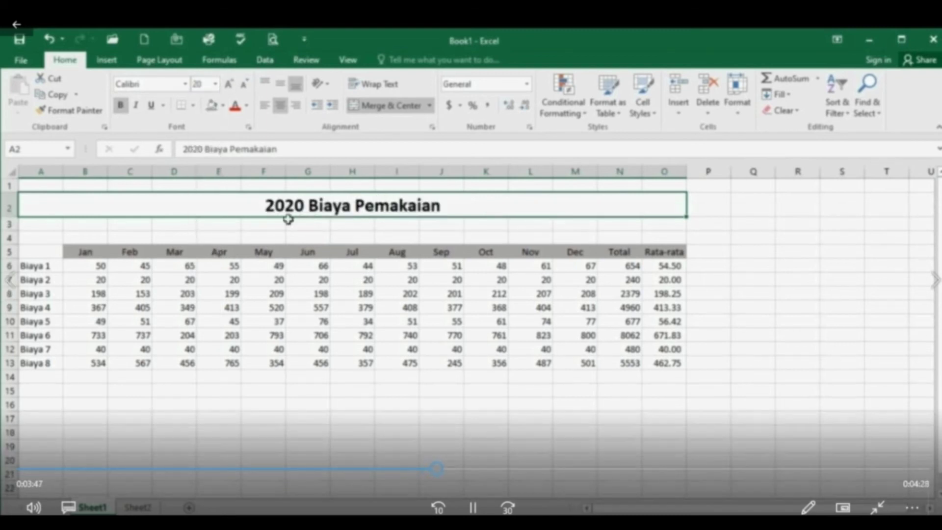
left_click(287, 238)
Fill the row labels Biaya 1 to Biaya 8 in A6:A13 with yellow
left_click(50, 268)
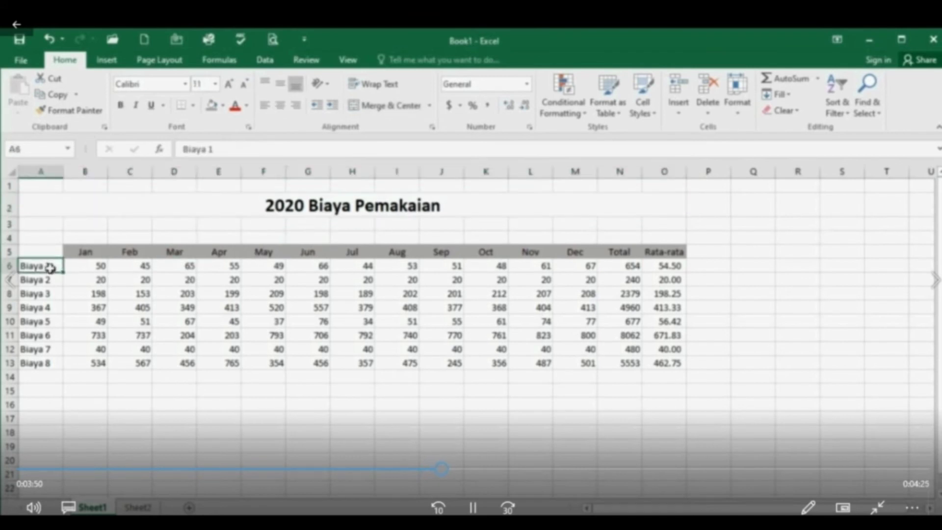
left_click_drag(51, 268, 49, 365)
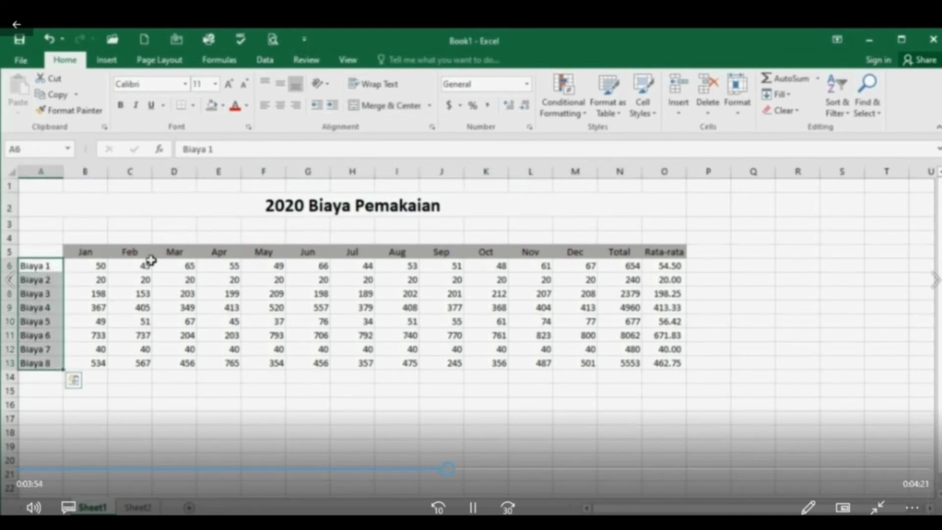
left_click(222, 106)
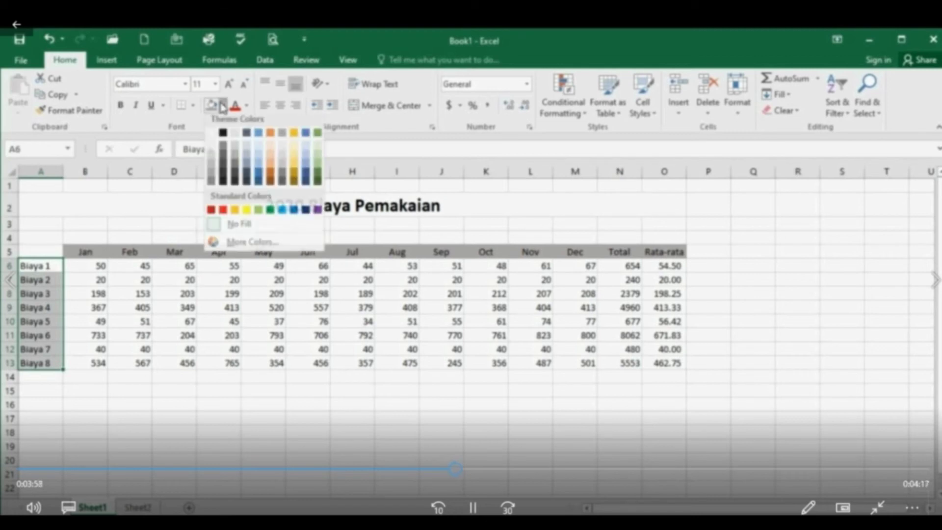
left_click(247, 214)
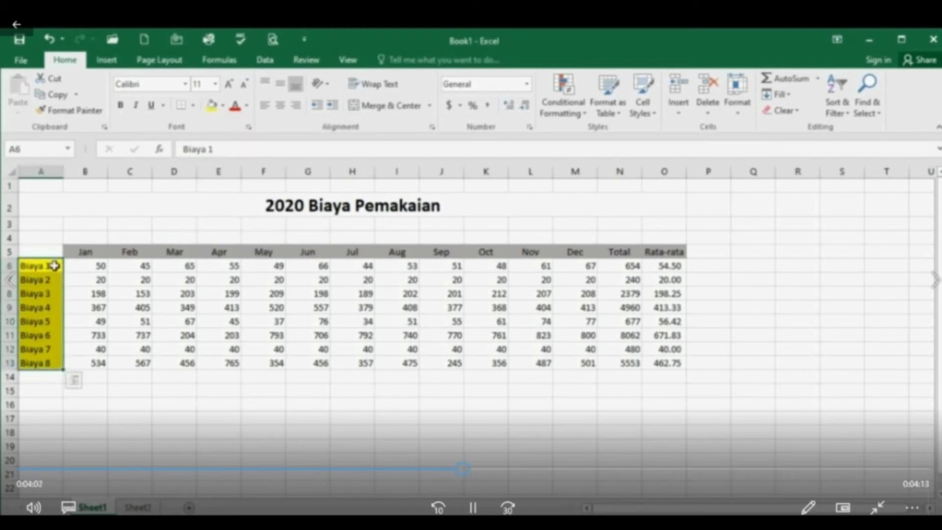
Enter the label Total in A14 and sum the January costs B6:B13 in B14 with AutoSum
left_click(58, 378)
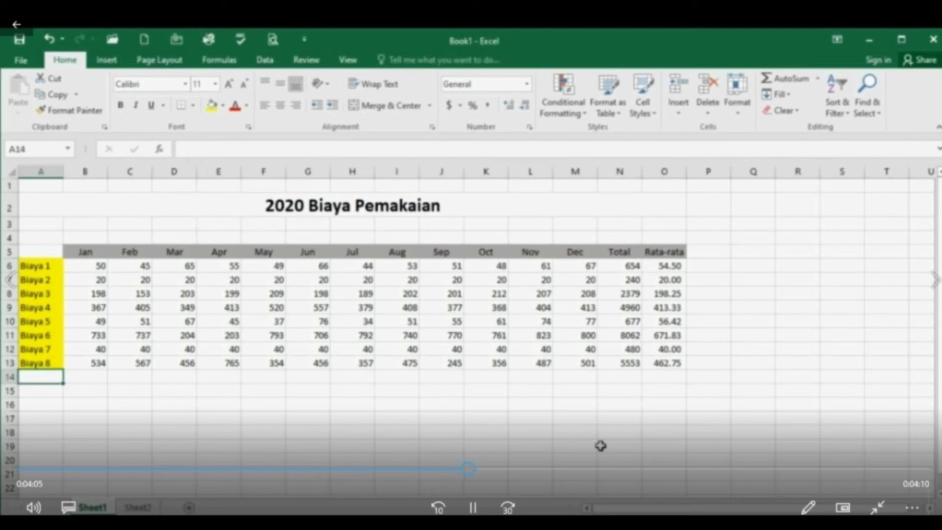
type("Total")
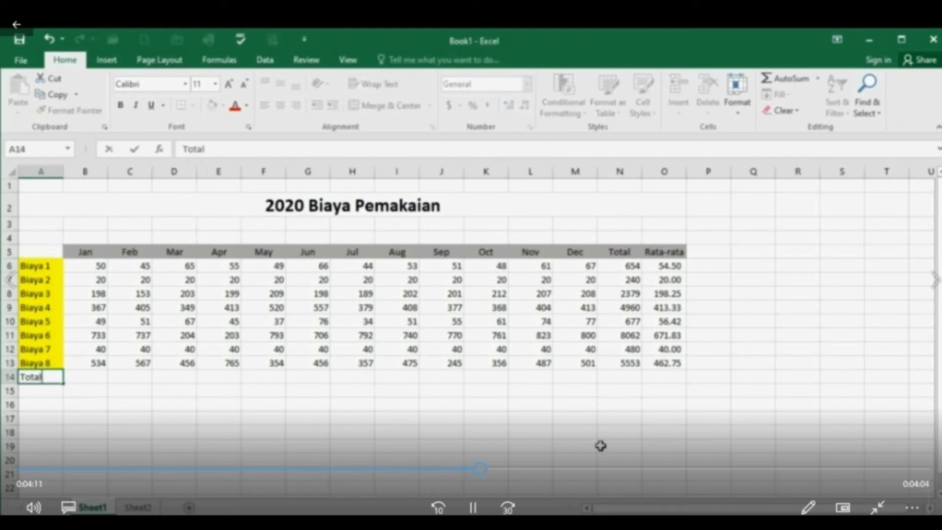
key("Return")
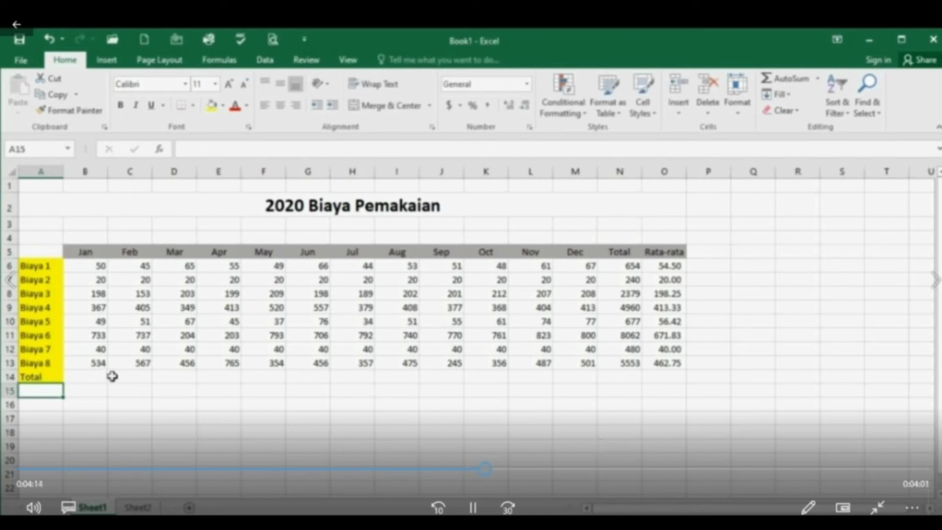
left_click(93, 378)
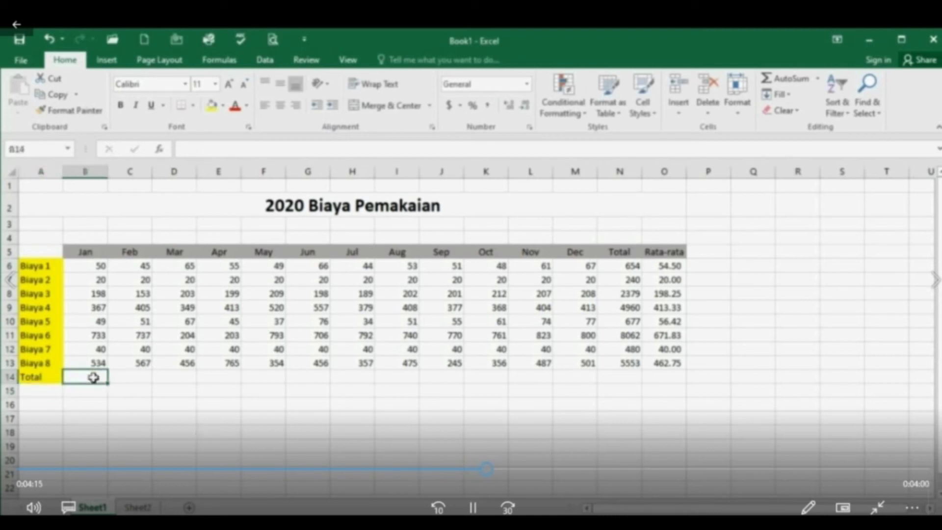
left_click(797, 82)
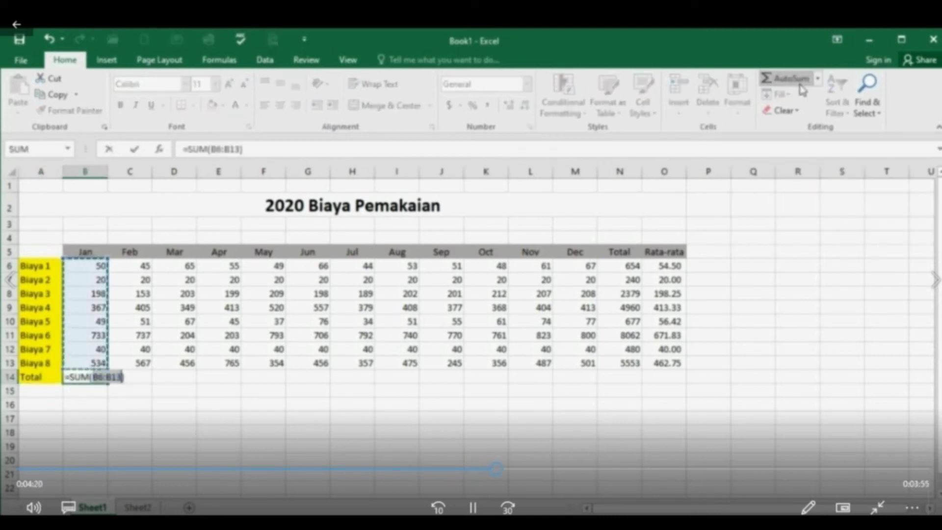
key("Return")
key("Up")
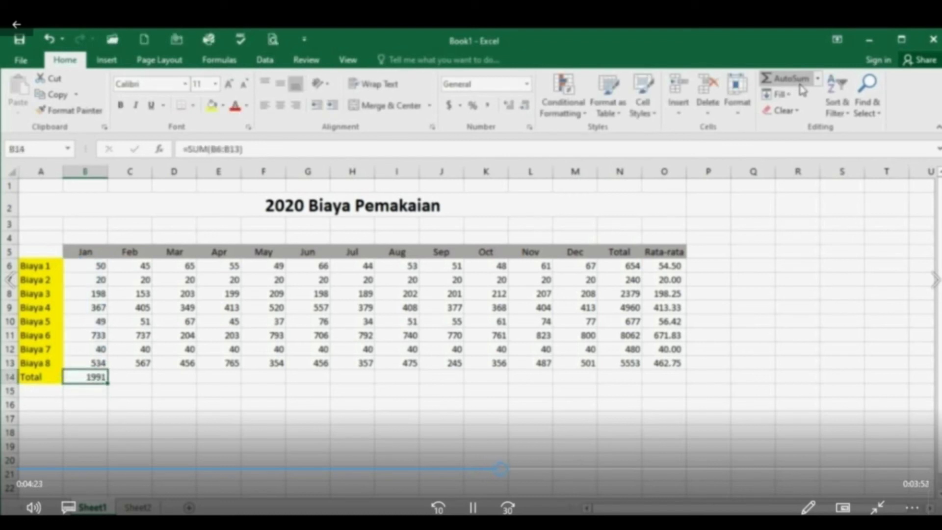
Fill C14:N14 with column sums for Feb to Dec and the Total column
key("ctrl+c")
key("Right")
key("shift+Right")
key("shift+Right")
key("shift+Right")
key("shift+Right")
key("shift+Right")
key("shift+Right")
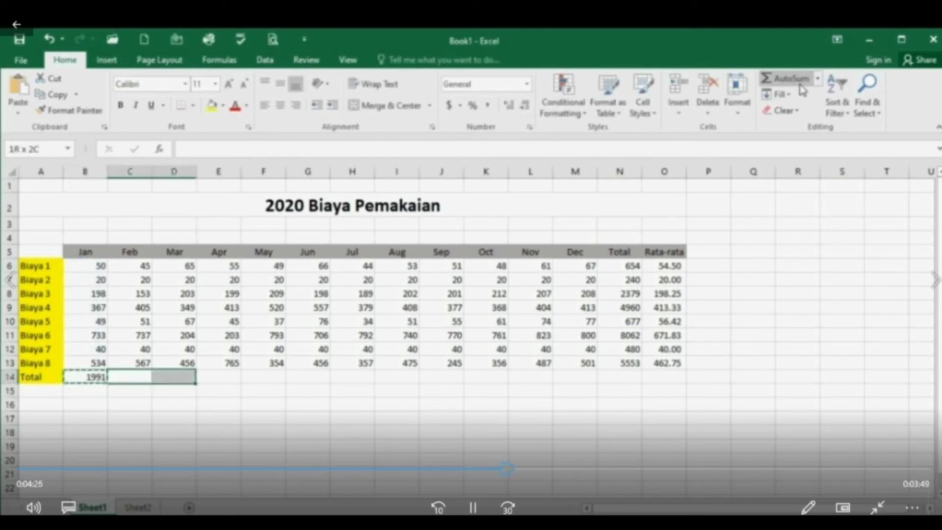
key("shift+Right")
key("shift+Right")
key("shift+Right")
key("shift+Right")
key("shift+Right")
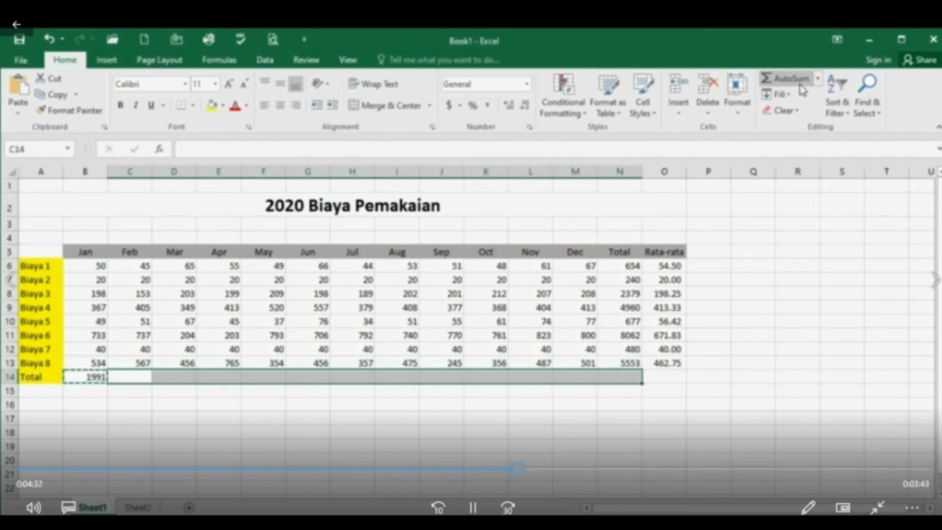
left_click(803, 88)
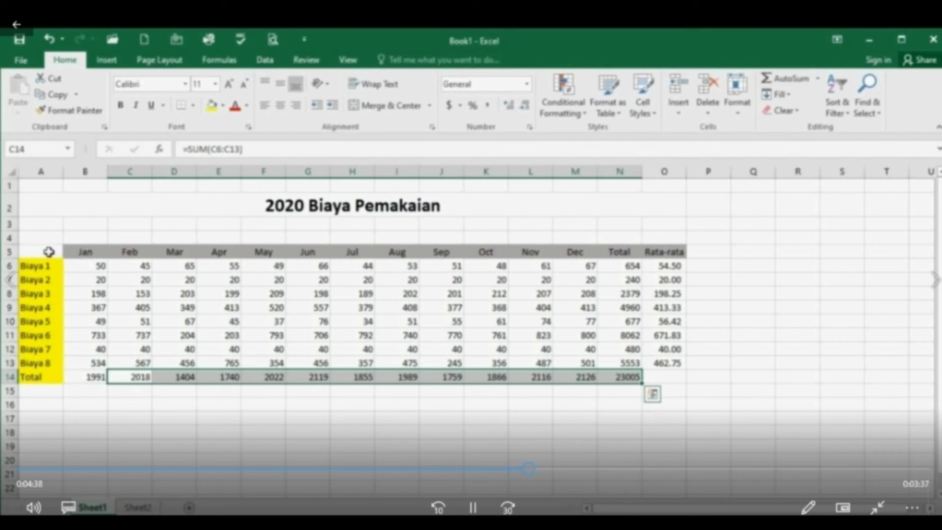
Apply borders to all cells in B5:O14 and to the row labels in A6:A14
left_click_drag(77, 252, 683, 381)
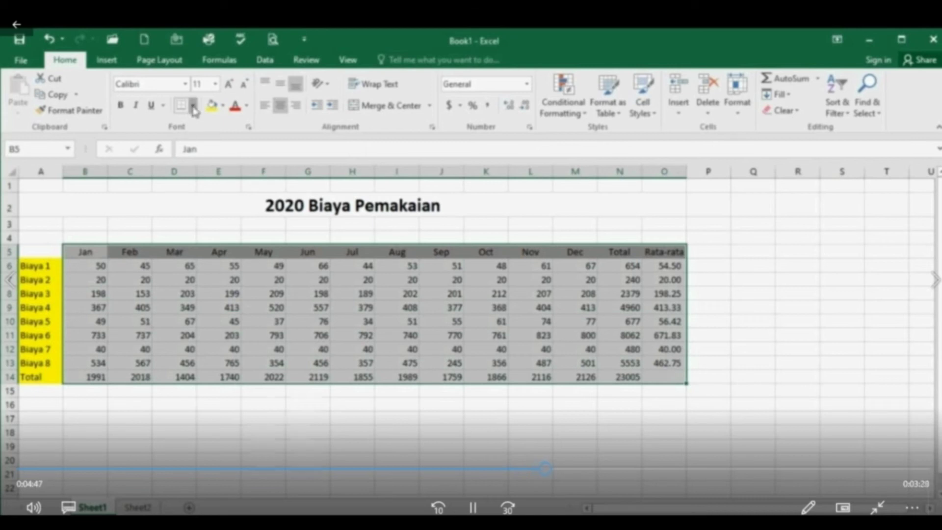
left_click(194, 111)
left_click(216, 224)
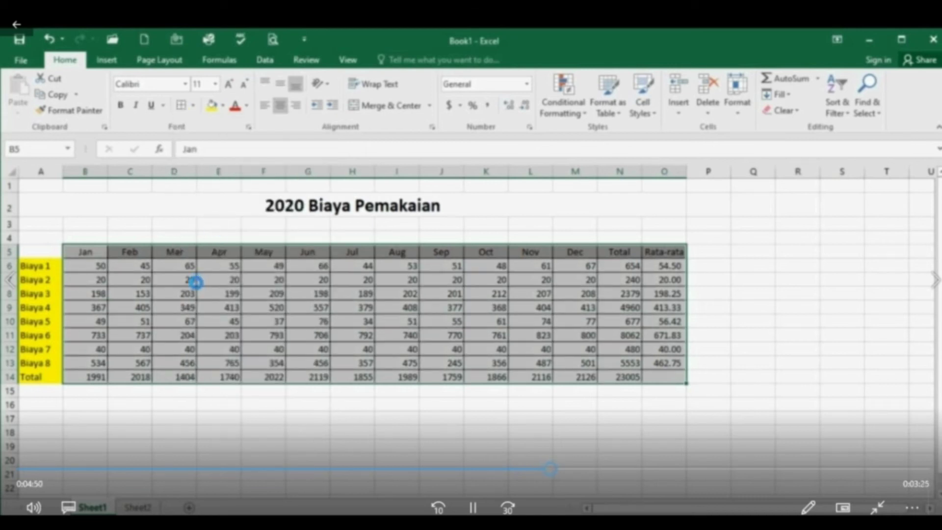
left_click_drag(43, 267, 44, 378)
left_click(183, 109)
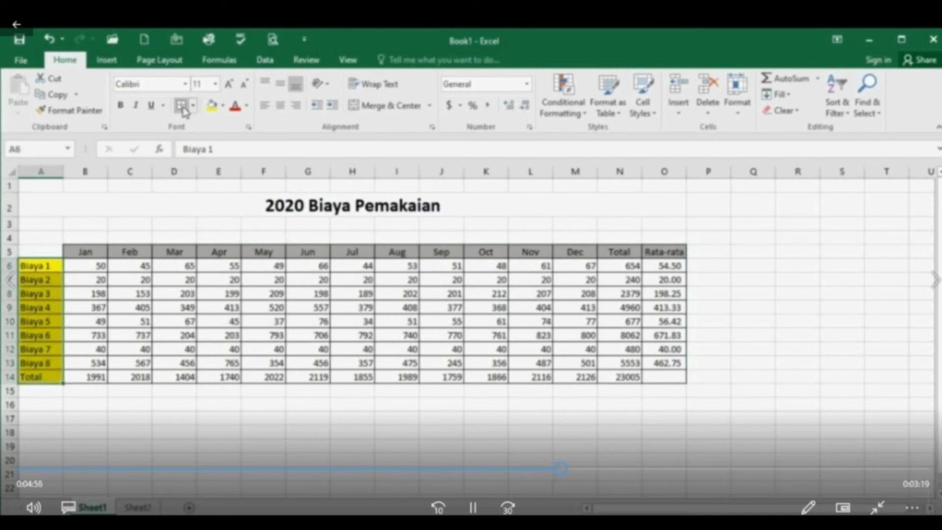
left_click(358, 415)
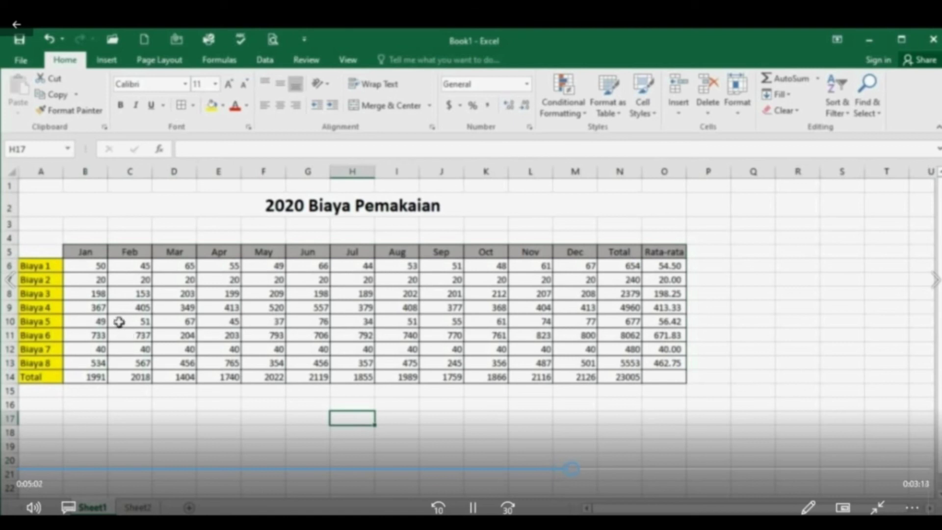
Insert a 2-D clustered column chart from the whole table A5:O14
left_click_drag(46, 252, 663, 371)
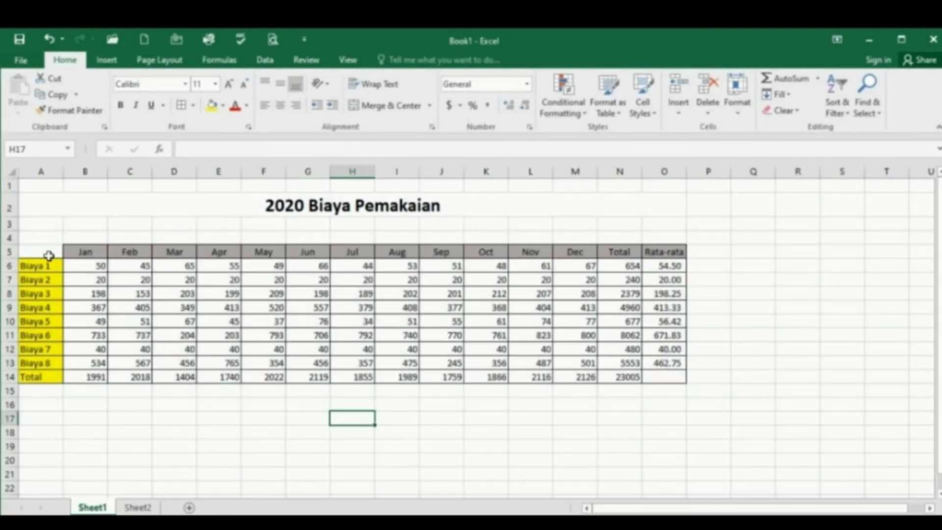
left_click_drag(47, 252, 665, 369)
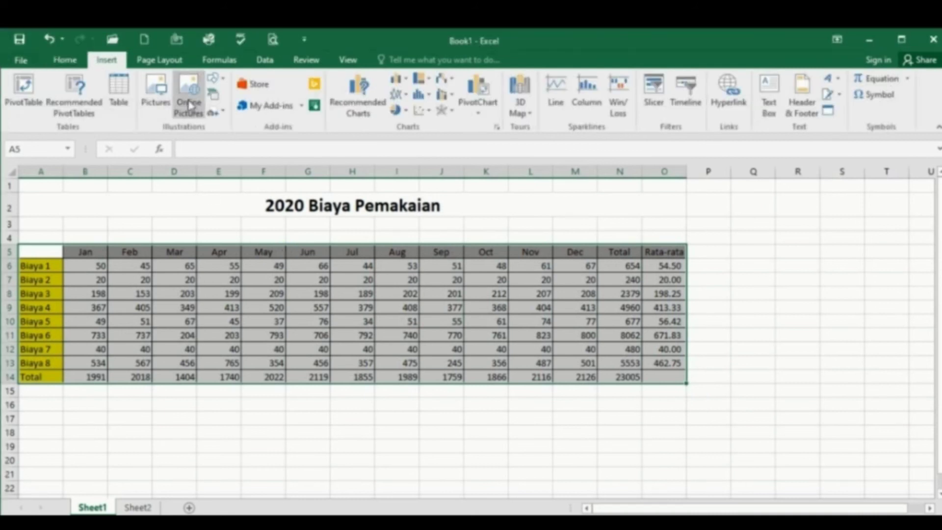
left_click(398, 79)
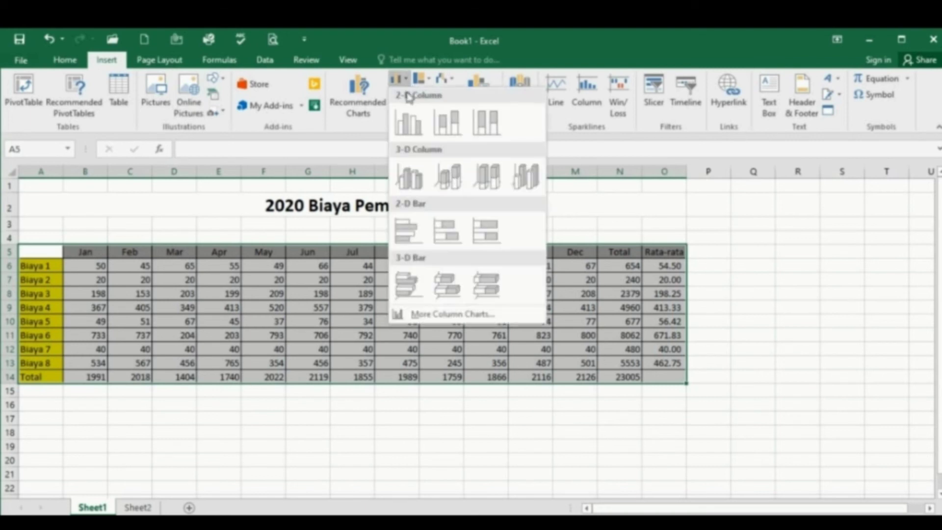
left_click(410, 133)
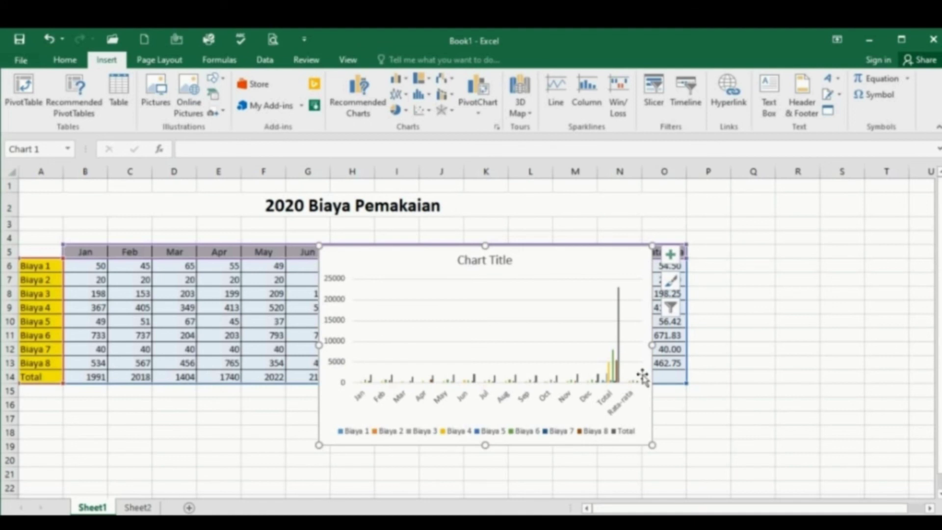
Move the column chart down over the lower part of the table and delete it
left_click(603, 305)
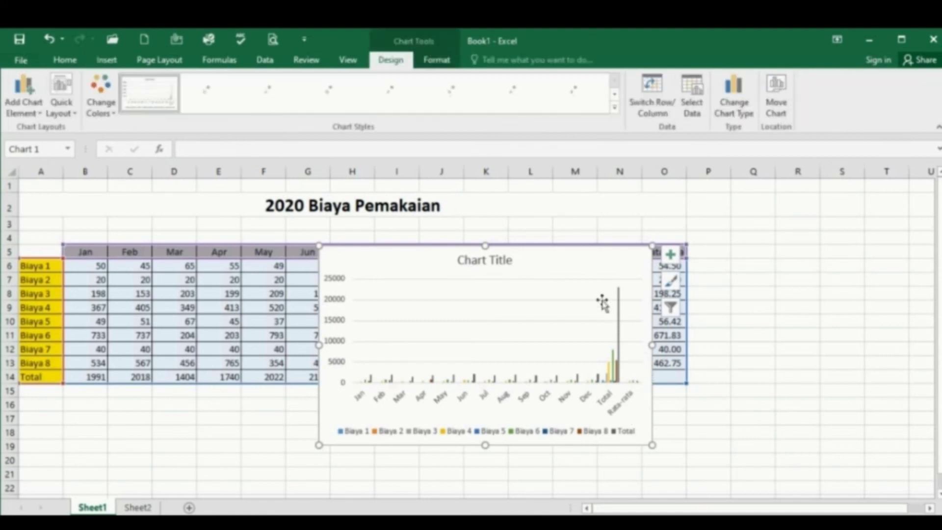
left_click(602, 304)
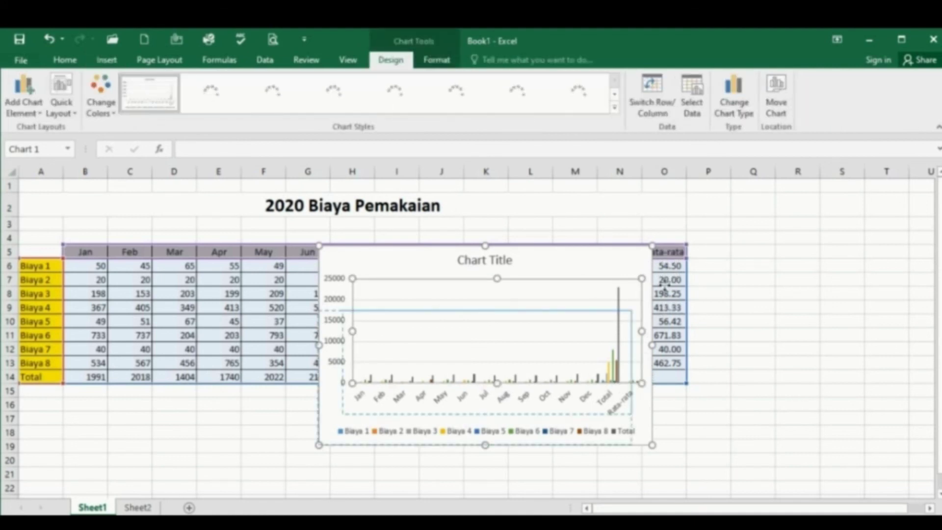
left_click_drag(600, 251, 586, 337)
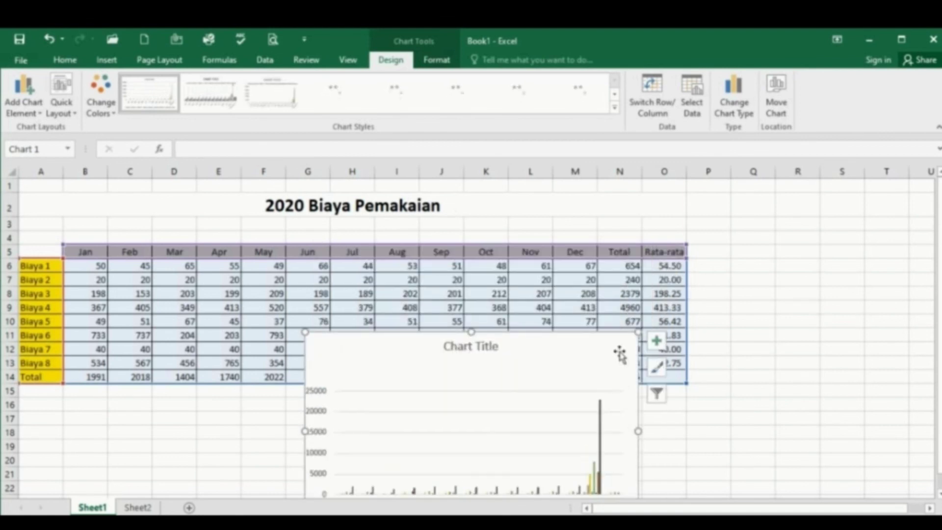
key("Delete")
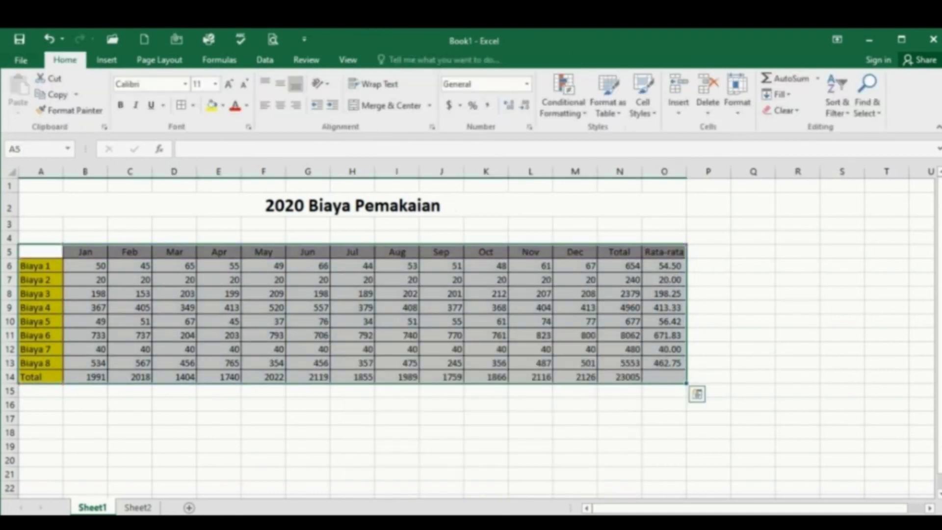
Insert a 2-D clustered column chart from A5:M13, leaving out the totals and averages
left_click(359, 345)
left_click(87, 256)
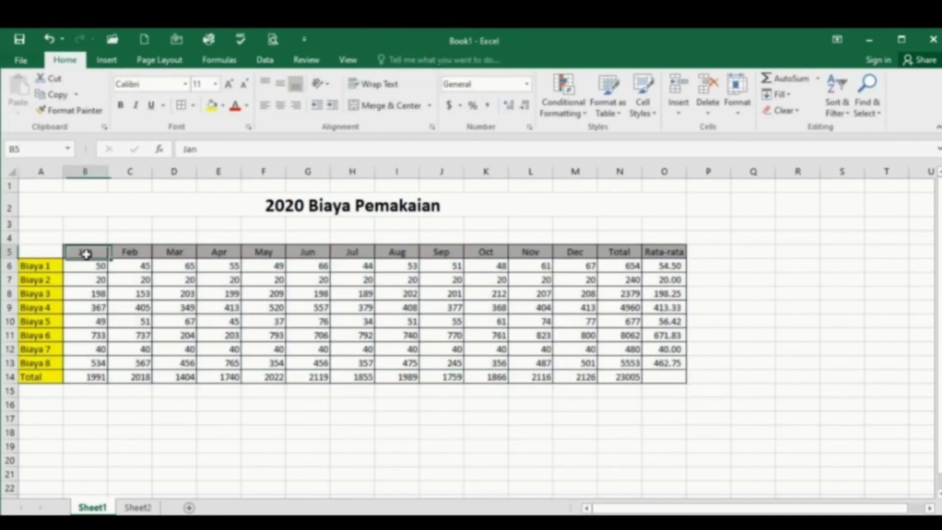
left_click(36, 251)
left_click_drag(36, 251, 588, 362)
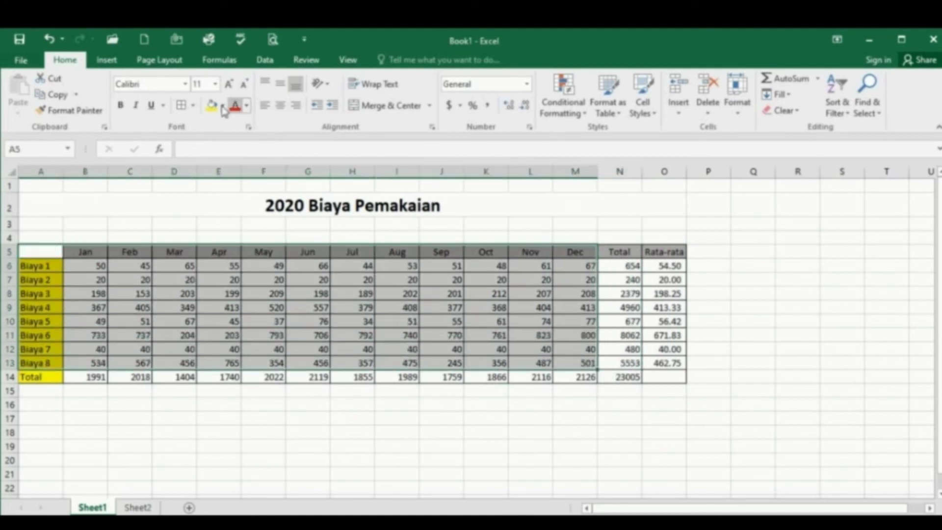
left_click(106, 60)
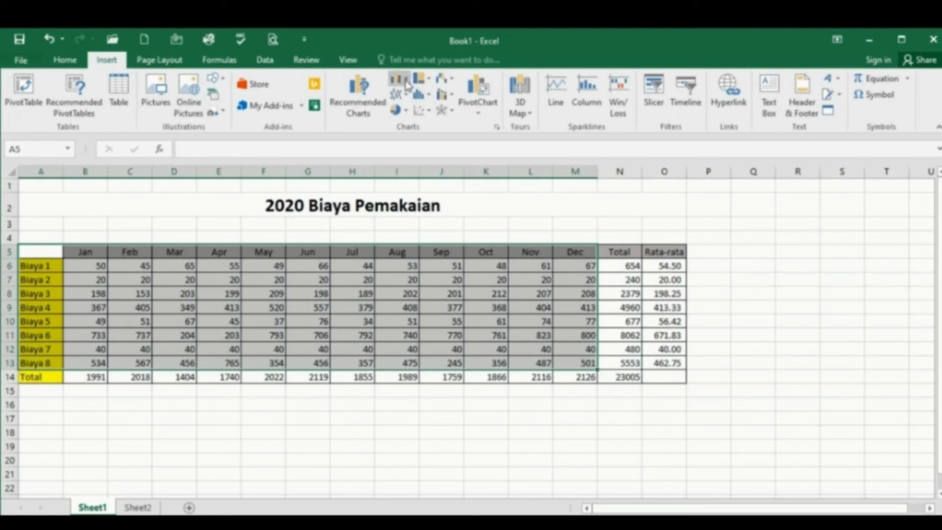
left_click(406, 81)
left_click(410, 126)
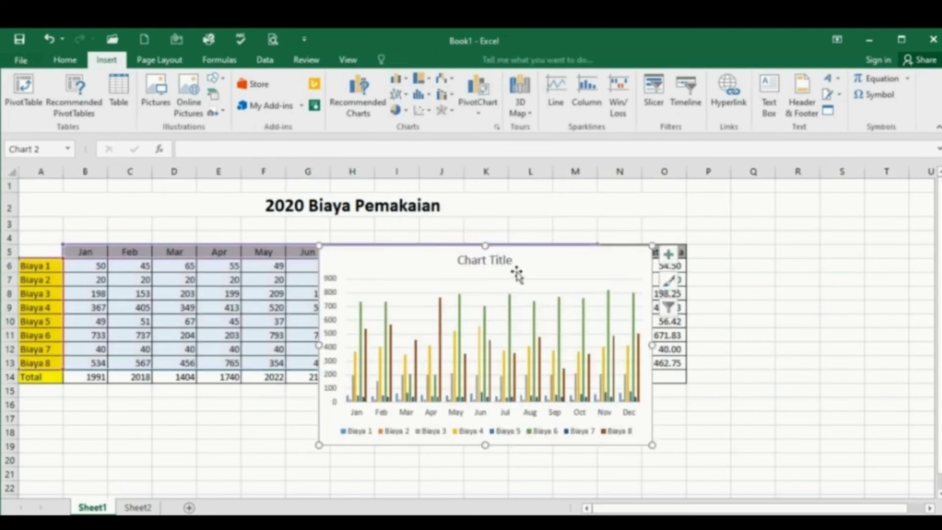
Move the new chart below the table, starting at column D, and widen it to reach column O
left_click_drag(515, 273, 322, 436)
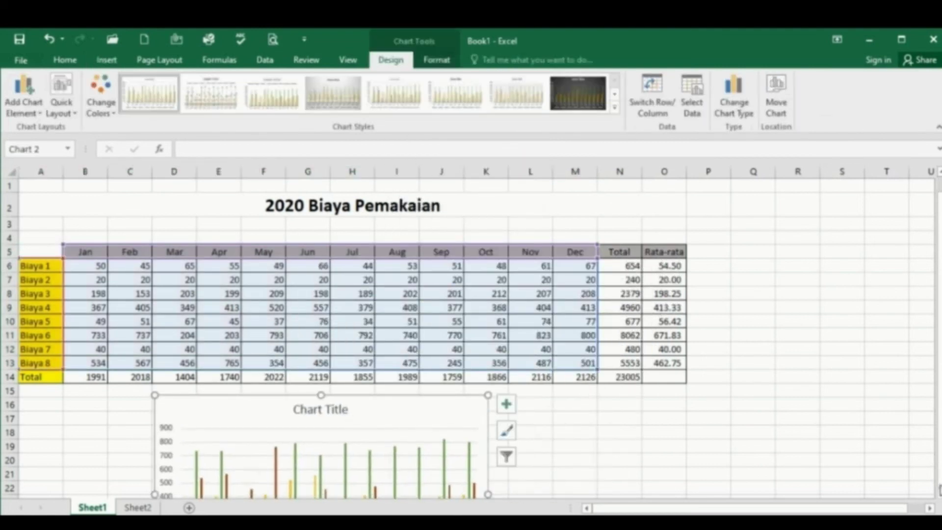
left_click(940, 486)
left_click_drag(940, 361, 939, 258)
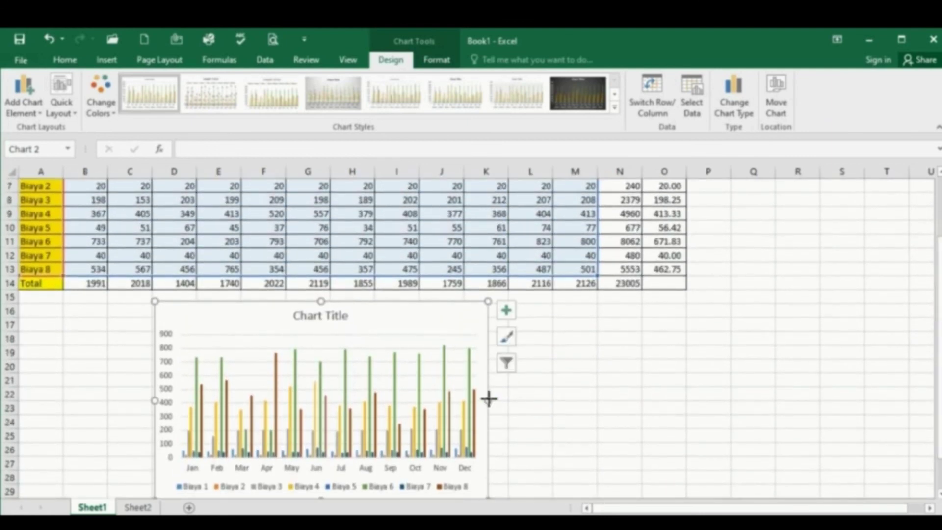
left_click_drag(488, 399, 654, 400)
left_click(746, 393)
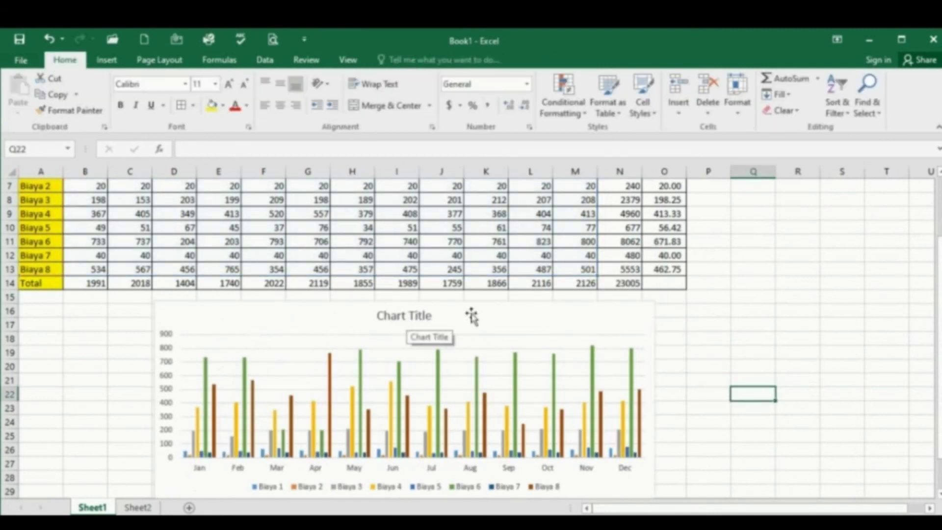
Replace the chart's title text with 2020 Biaya Pemakaian
scroll(816, 305, "up", 2)
left_click(427, 409)
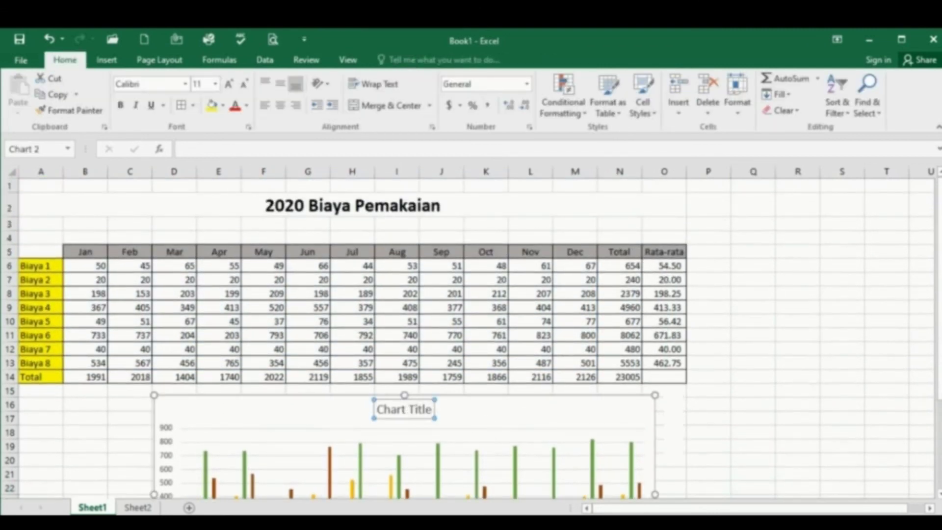
double_click(424, 409)
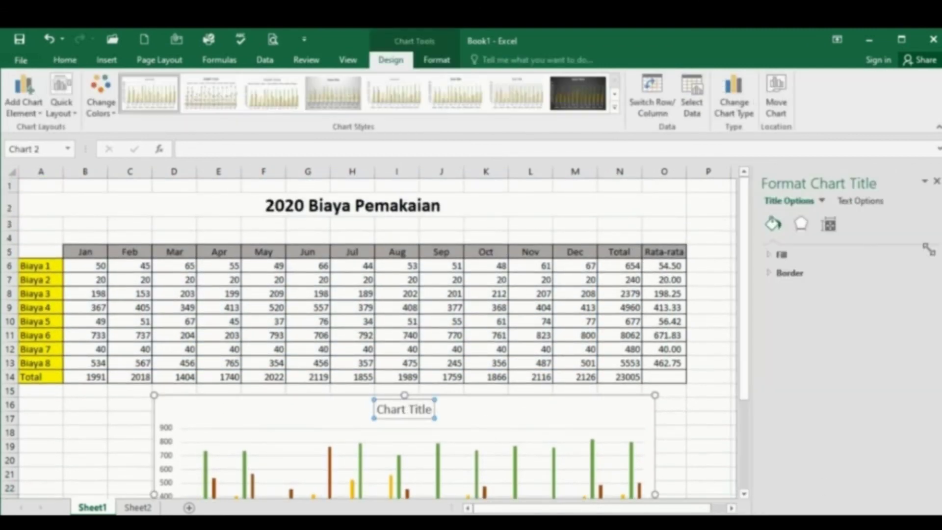
left_click(936, 183)
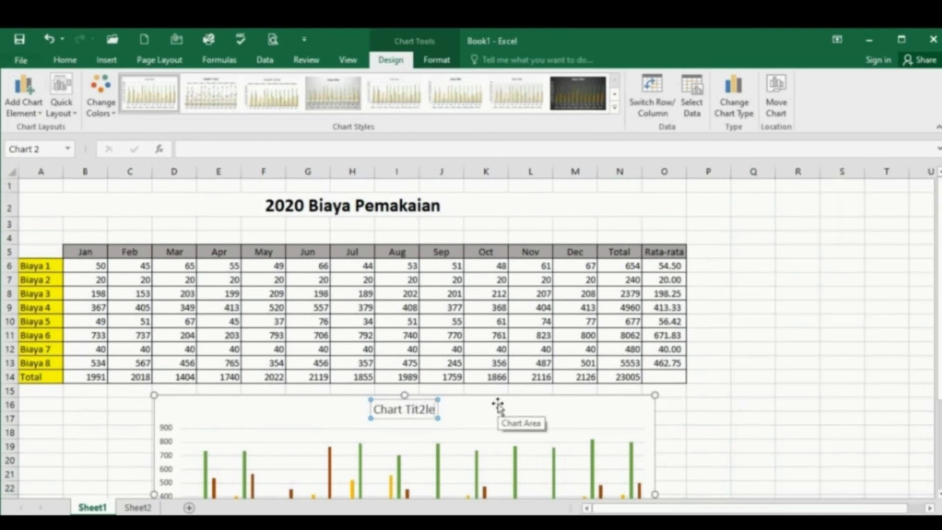
key("BackSpace")
key("BackSpace")
key("BackSpace")
key("BackSpace")
key("BackSpace")
key("BackSpace")
key("BackSpace")
key("BackSpace")
key("BackSpace")
key("BackSpace")
key("BackSpace")
key("BackSpace")
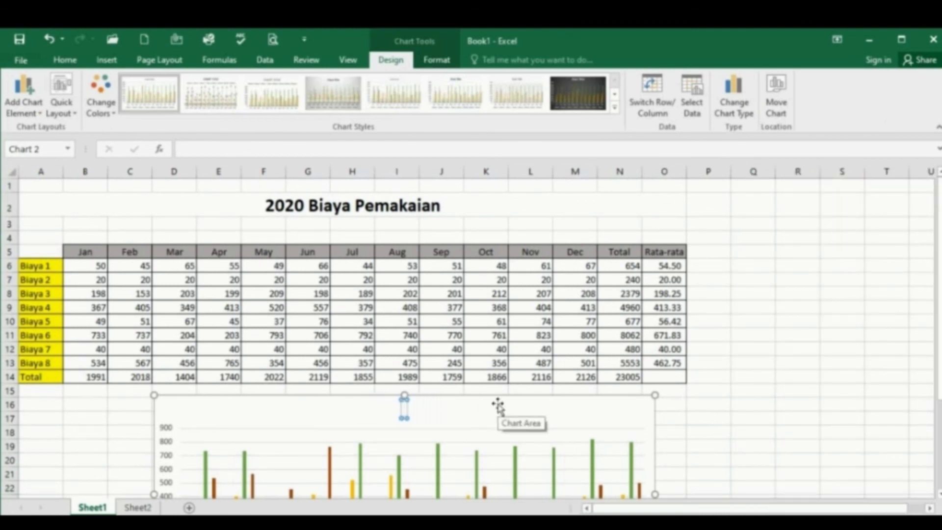
type("2020 Biay")
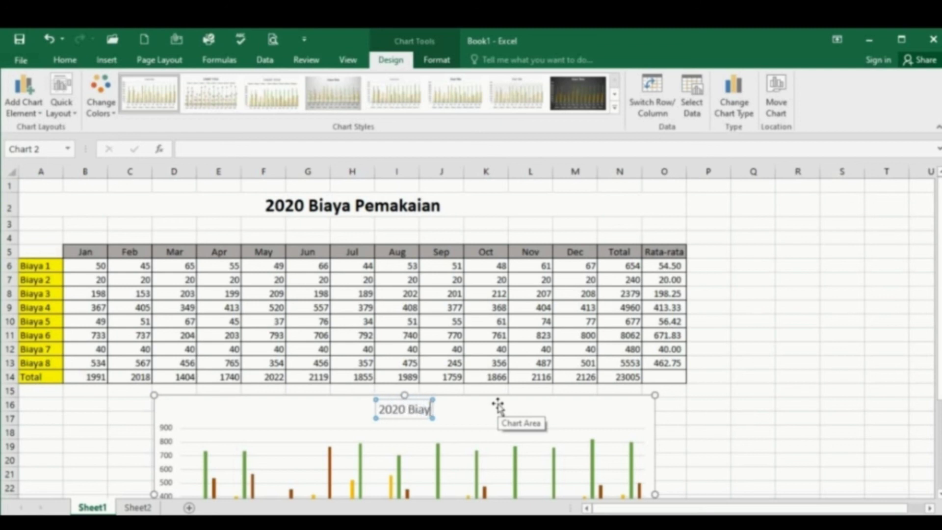
type("a Pemakaian")
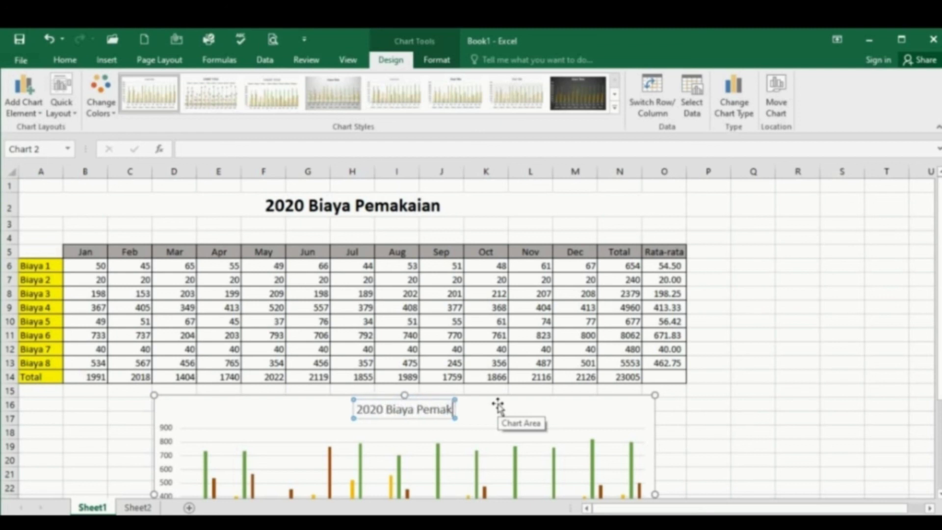
left_click(708, 405)
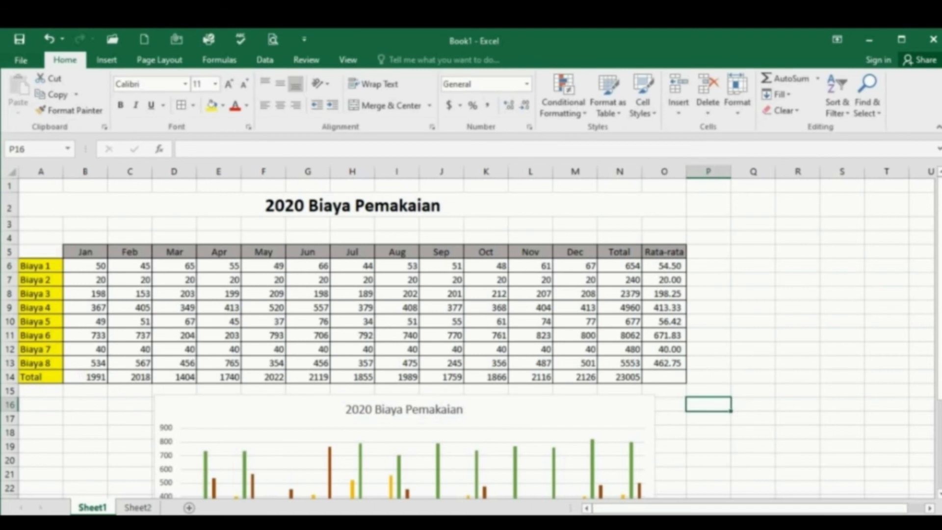
Save the workbook as 2020 Biaya Pemakaian on Local Disk (D:) in Excel Workbook format
scroll(776, 470, "down", 2)
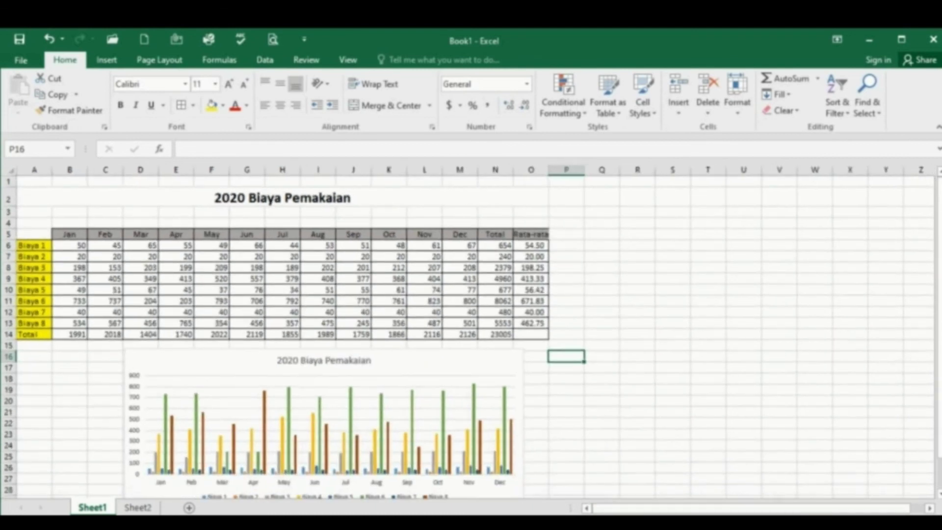
scroll(725, 449, "down", 1)
left_click(662, 438)
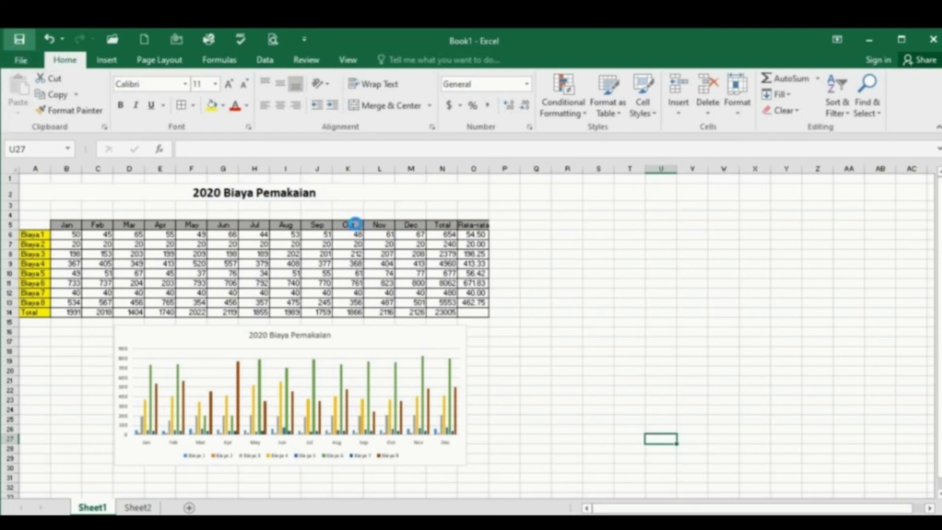
key("ctrl+s")
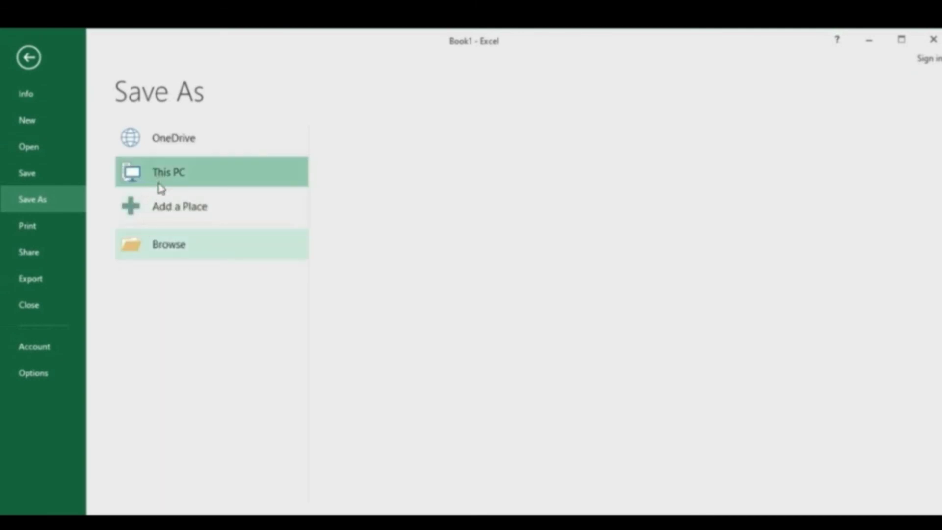
left_click(162, 247)
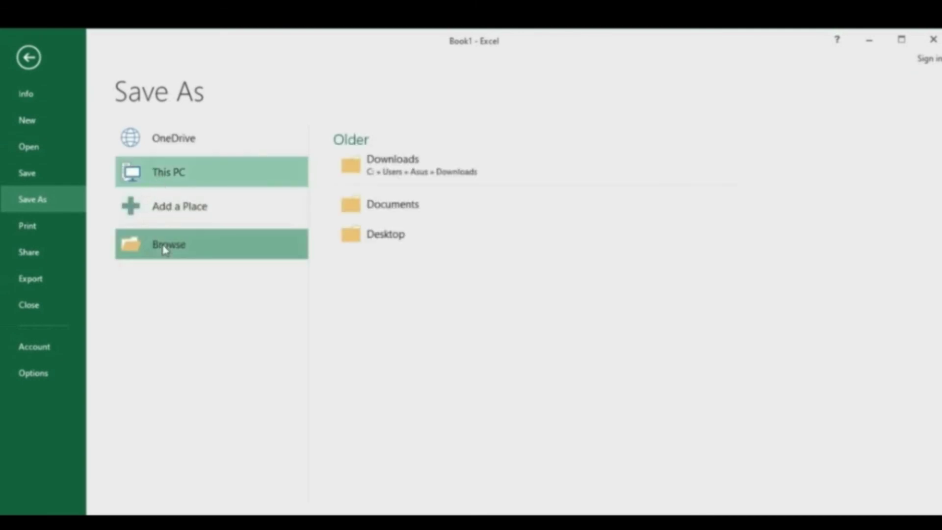
left_click(379, 212)
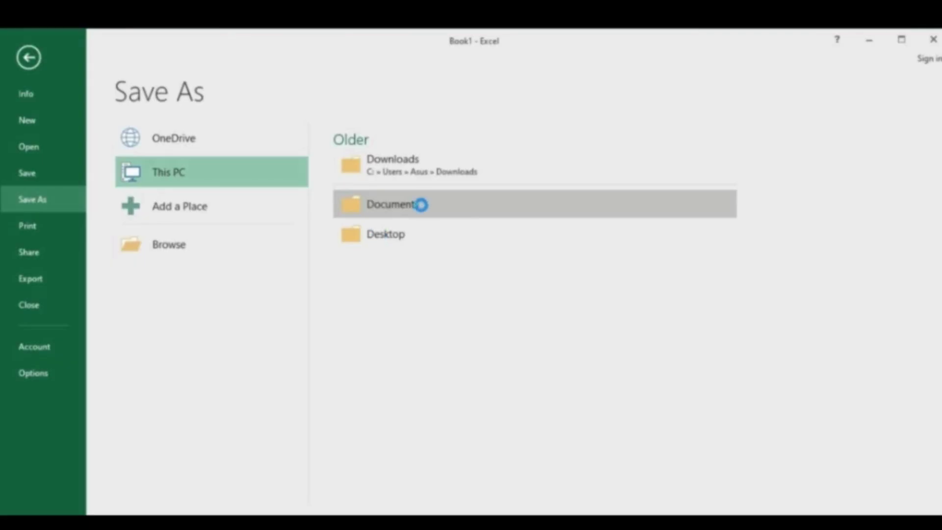
left_click(78, 211)
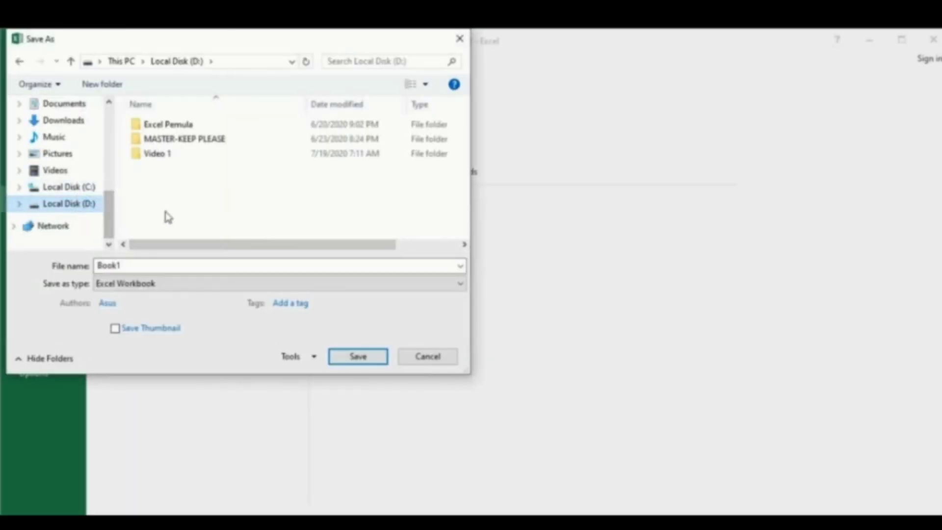
left_click(141, 269)
type("2020 Biaya Pemakaian")
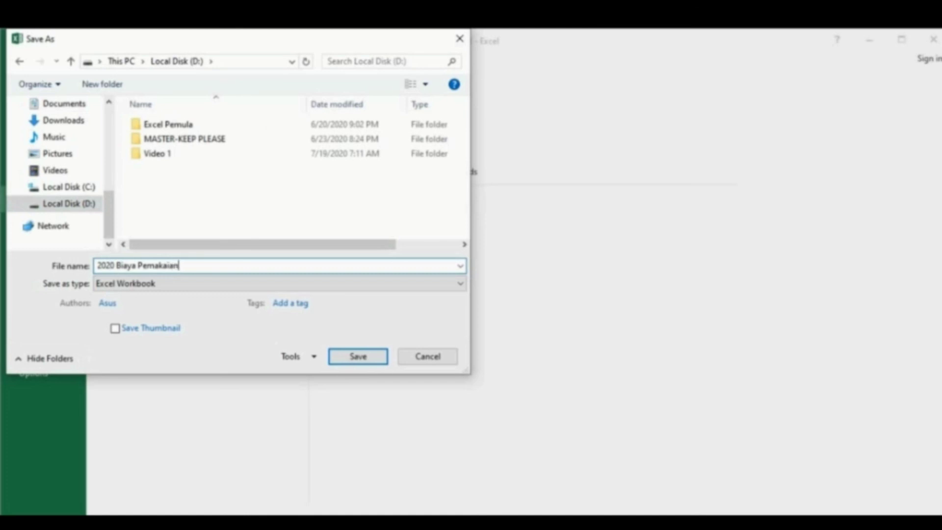
left_click(361, 363)
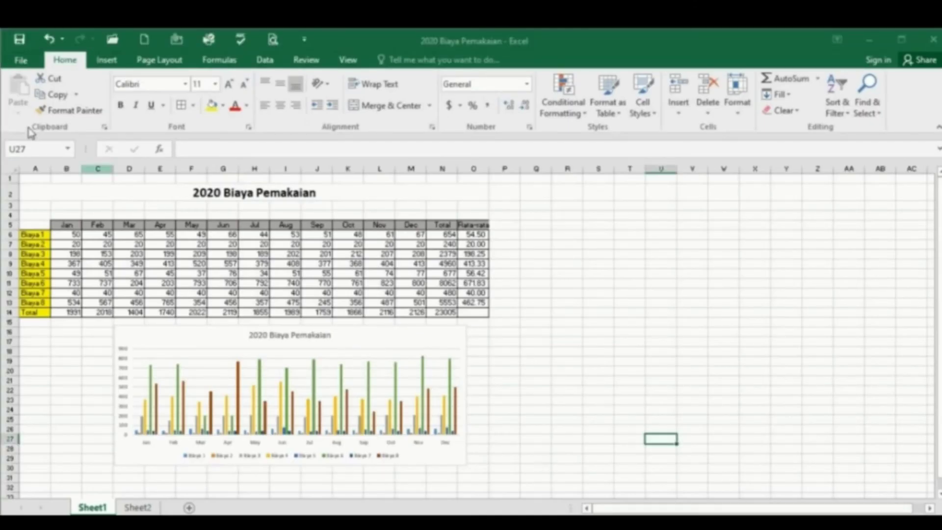
Print one copy of the active sheet on OneNote for Windows 10 in landscape, fitted to 1 page wide by 1 tall
left_click(21, 61)
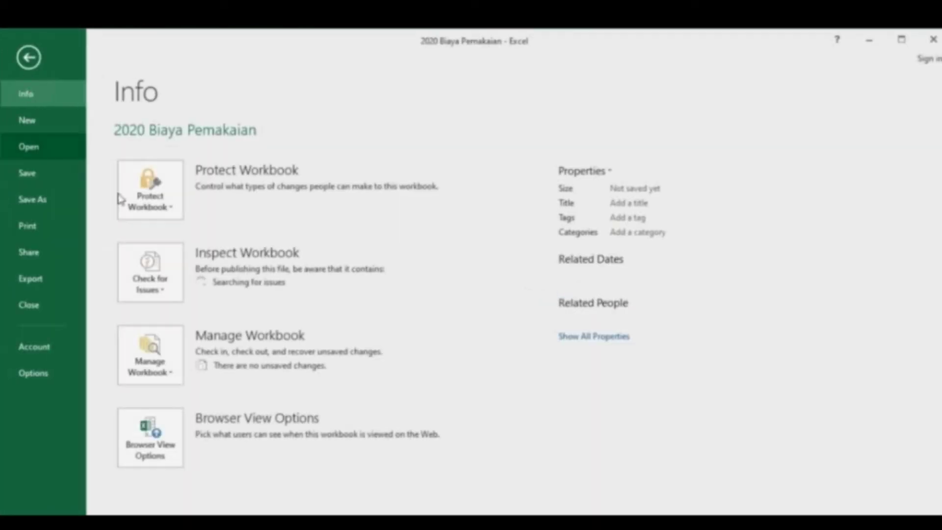
left_click(29, 225)
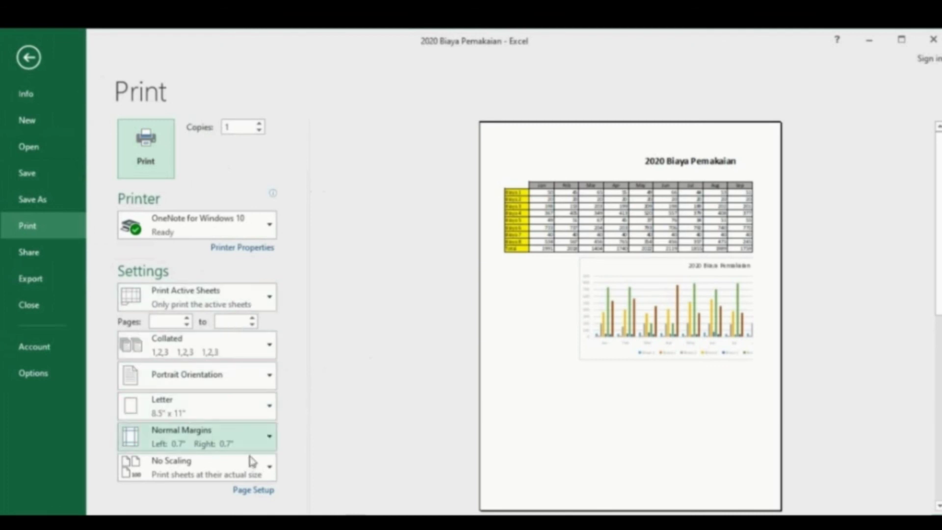
left_click(253, 489)
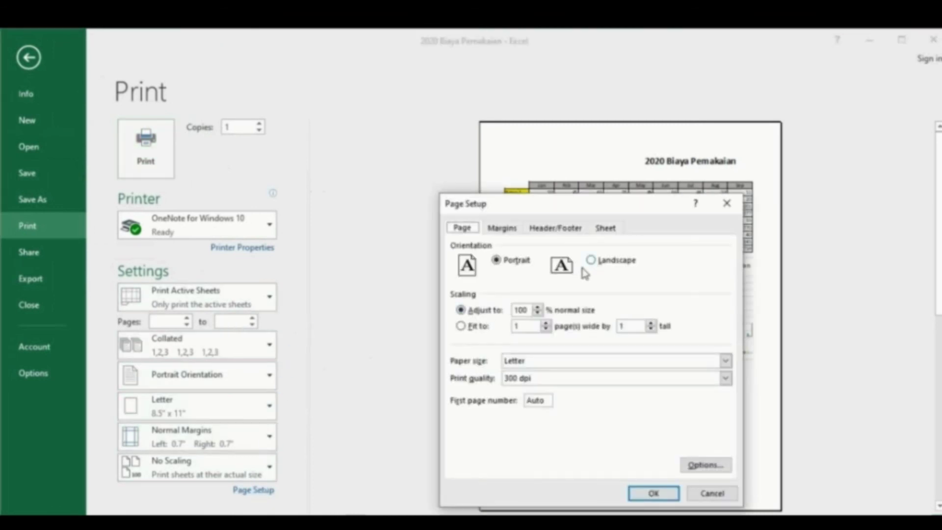
left_click(591, 261)
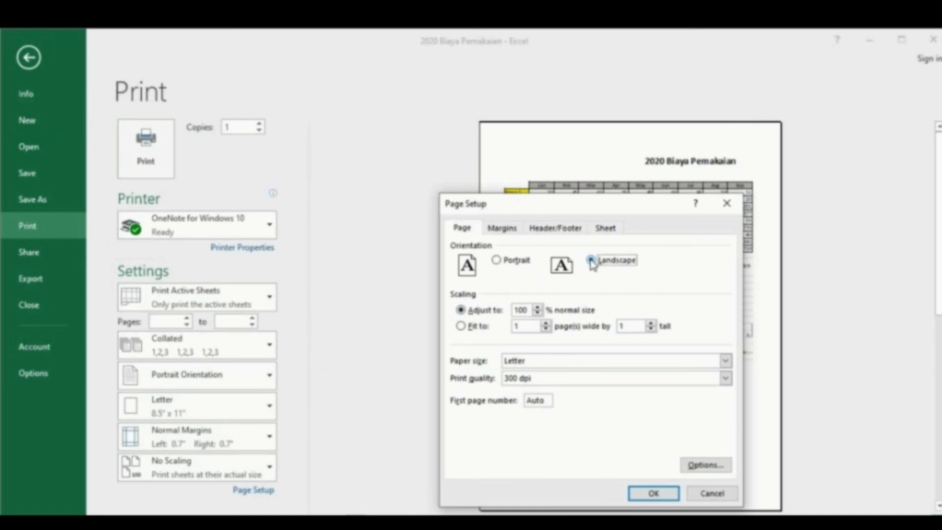
left_click(461, 326)
left_click(652, 494)
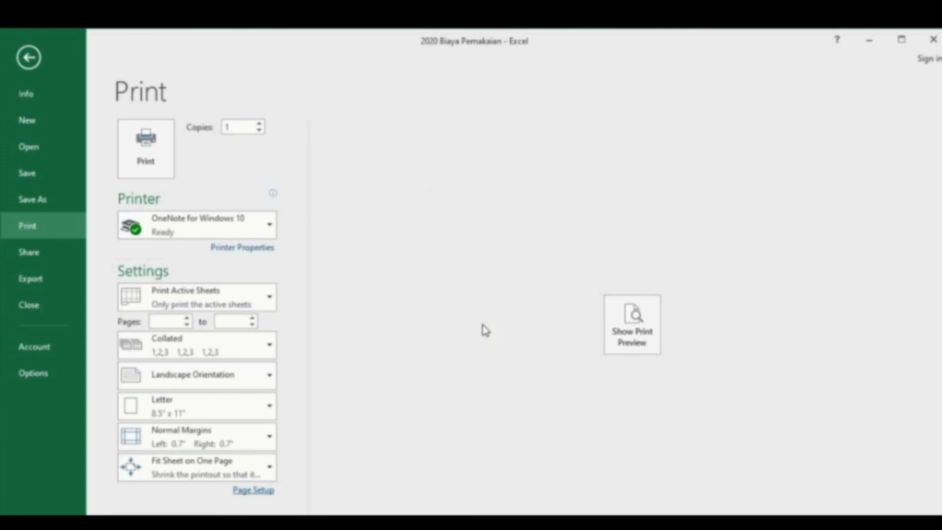
left_click(632, 324)
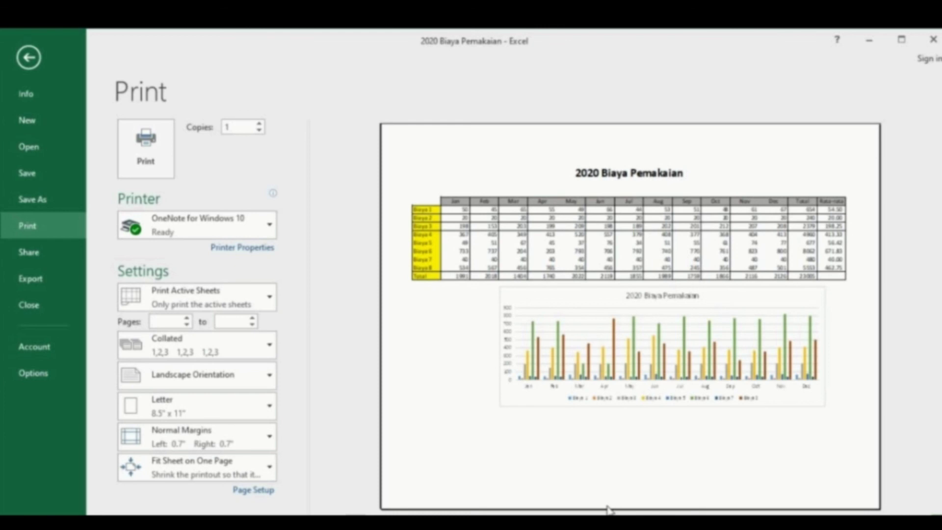
left_click(142, 162)
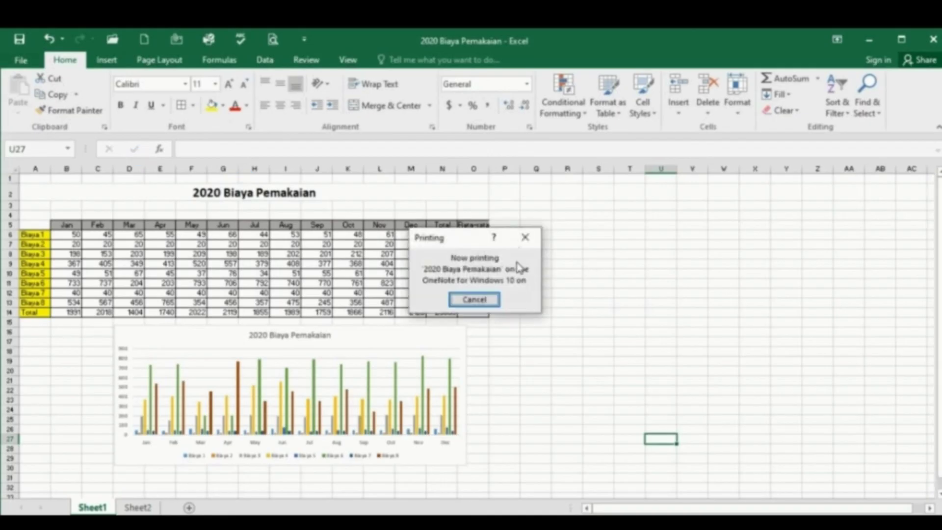